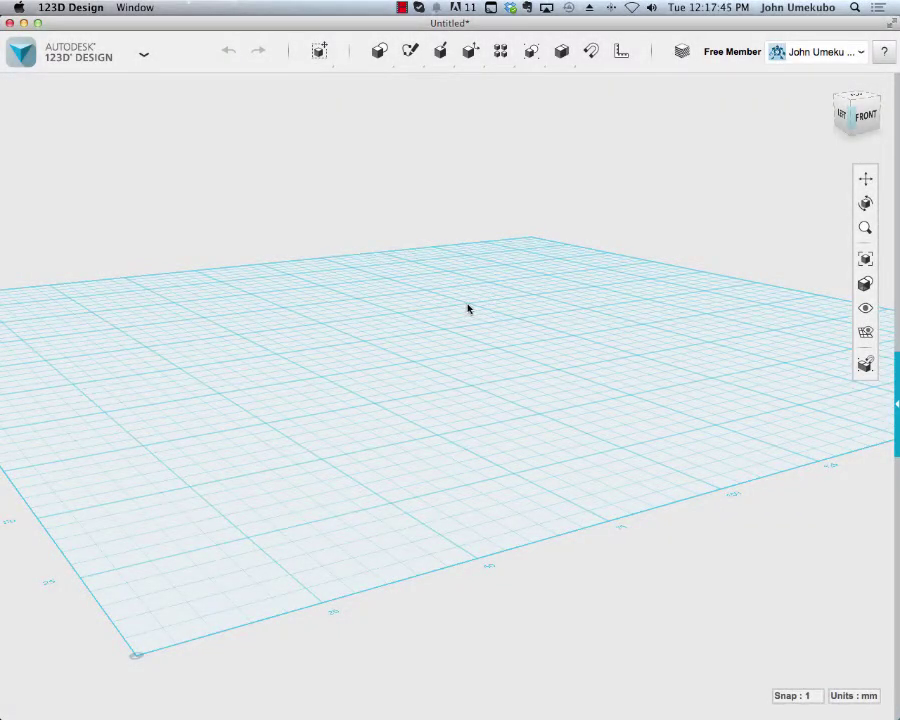
Step: Switch to the top view of the empty grid and pan it to centre the working area
mouse_move(410, 52)
left_click(853, 97)
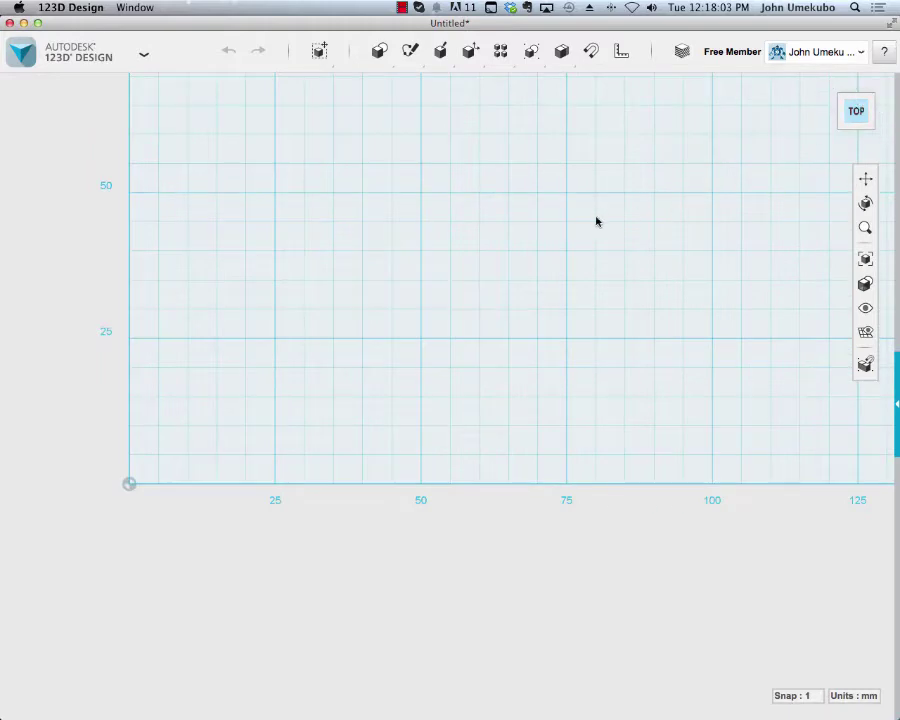
left_click_drag(595, 183, 421, 405)
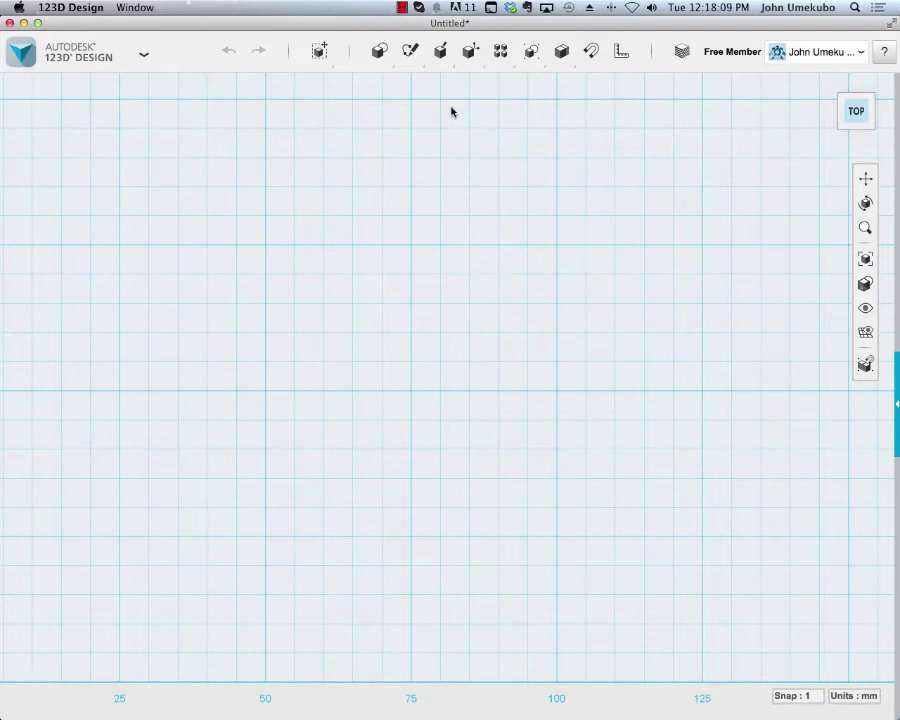
mouse_move(420, 58)
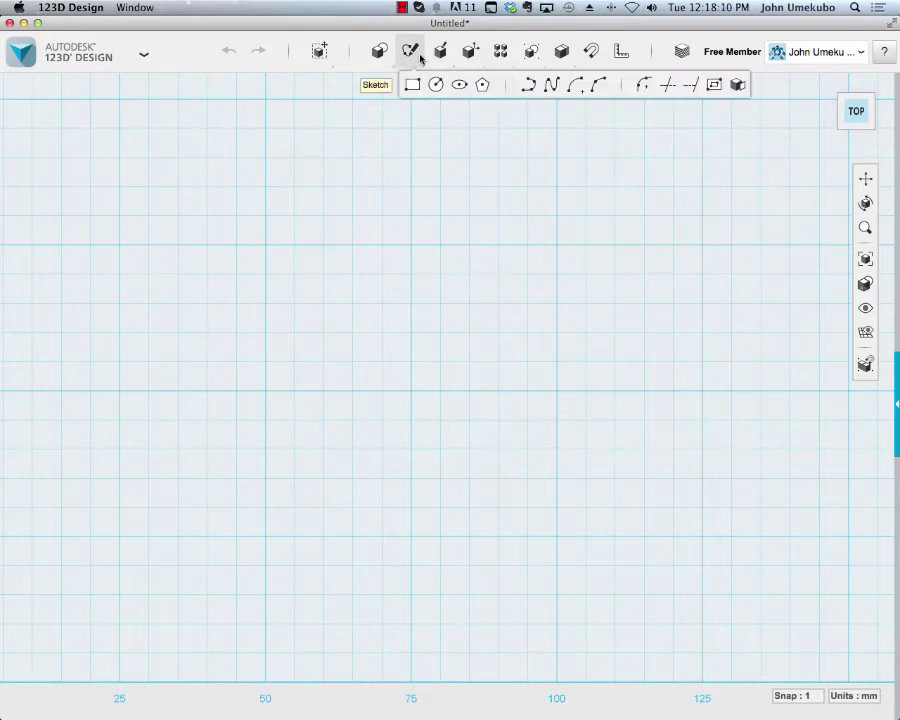
Step: Draw a closed 25 mm by 25 mm square on the grid as a polyline
left_click(528, 85)
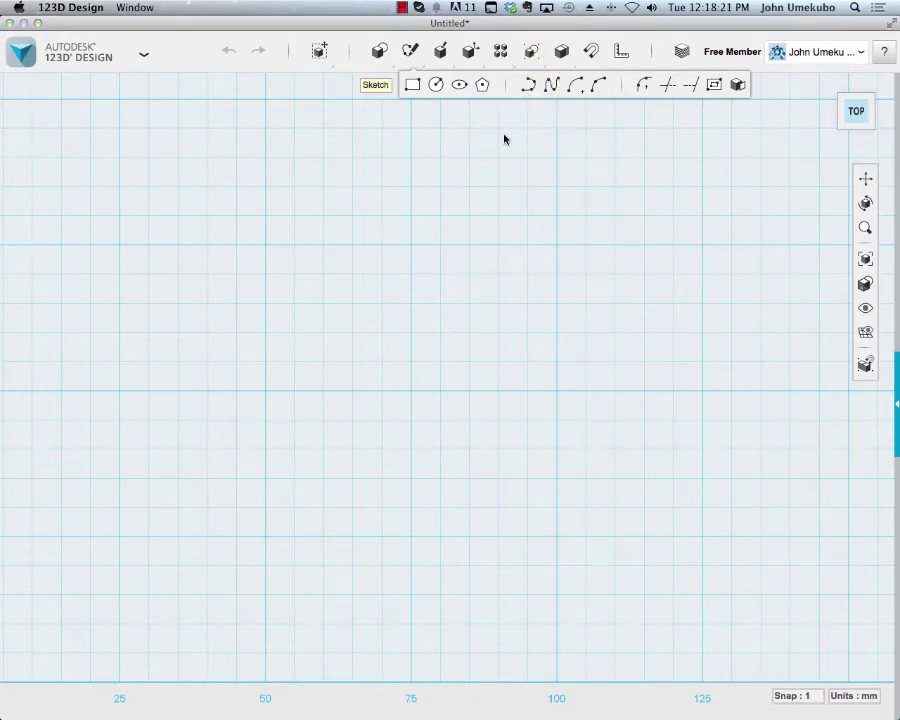
left_click(411, 247)
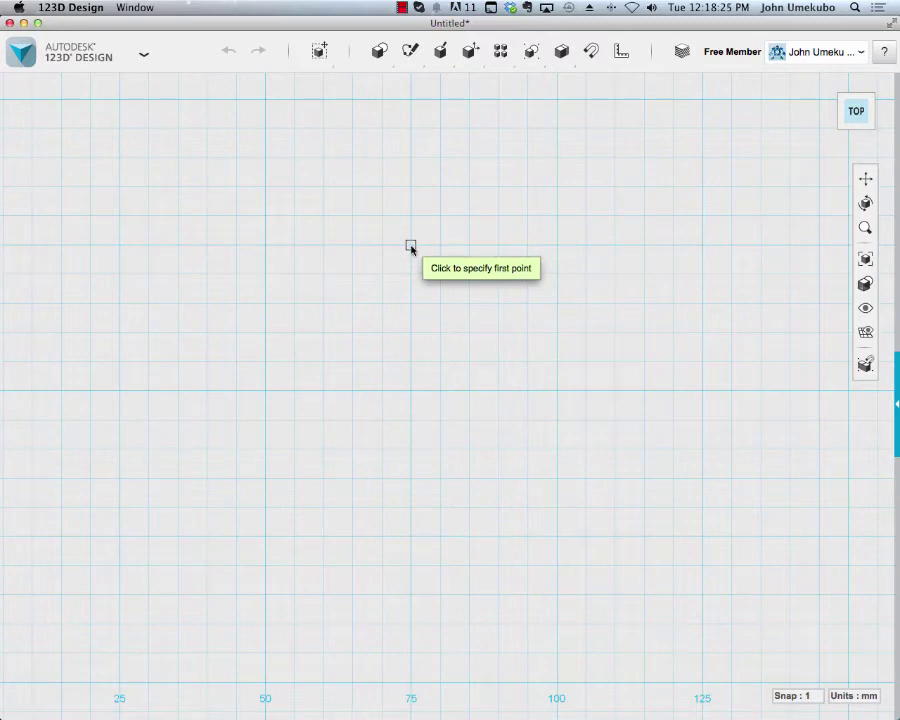
left_click(411, 247)
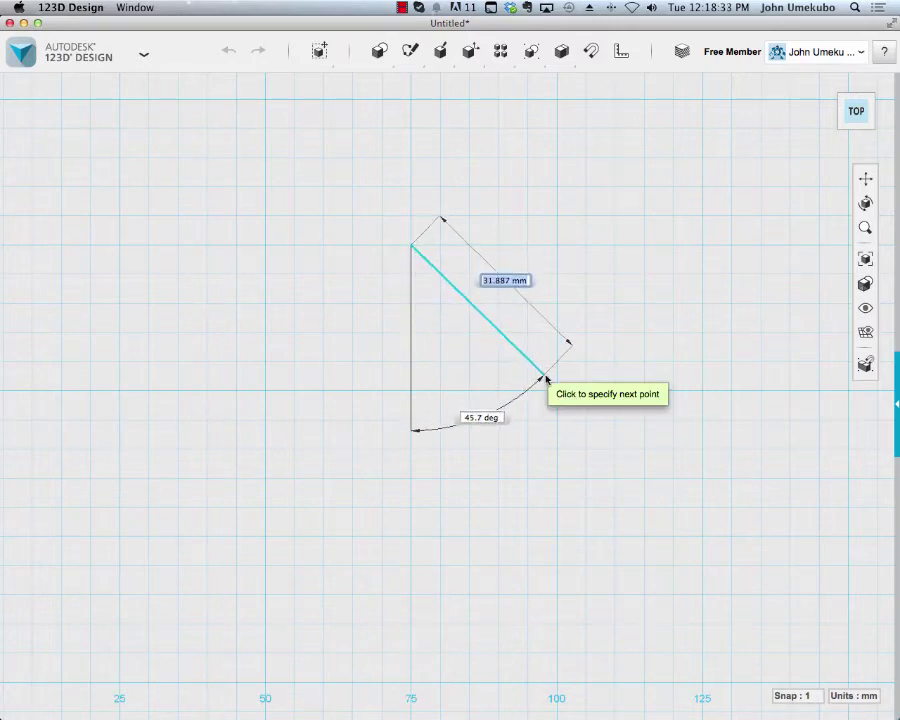
left_click(410, 389)
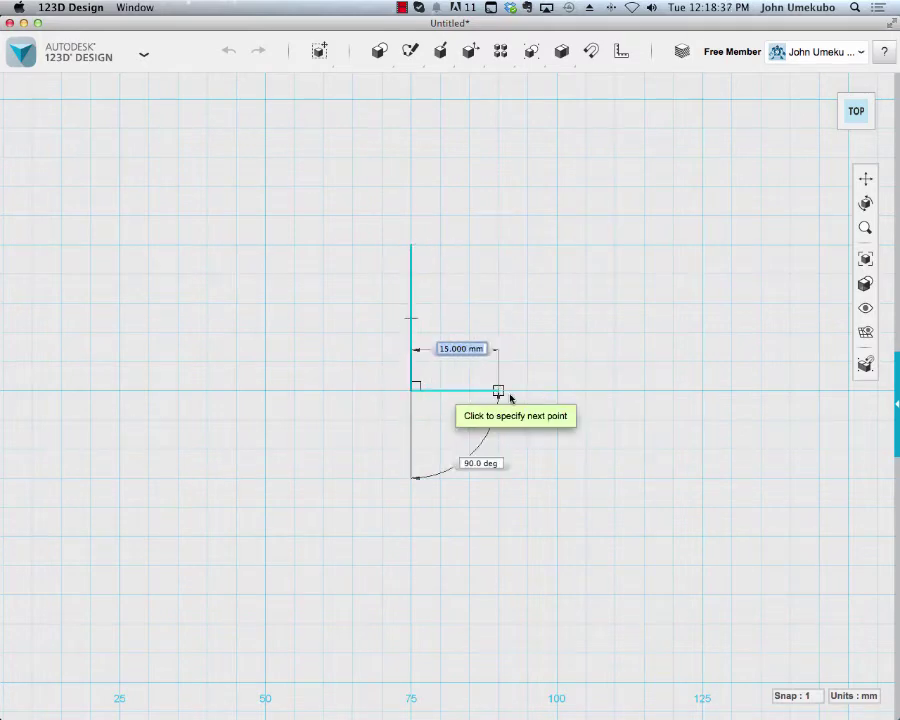
left_click(556, 391)
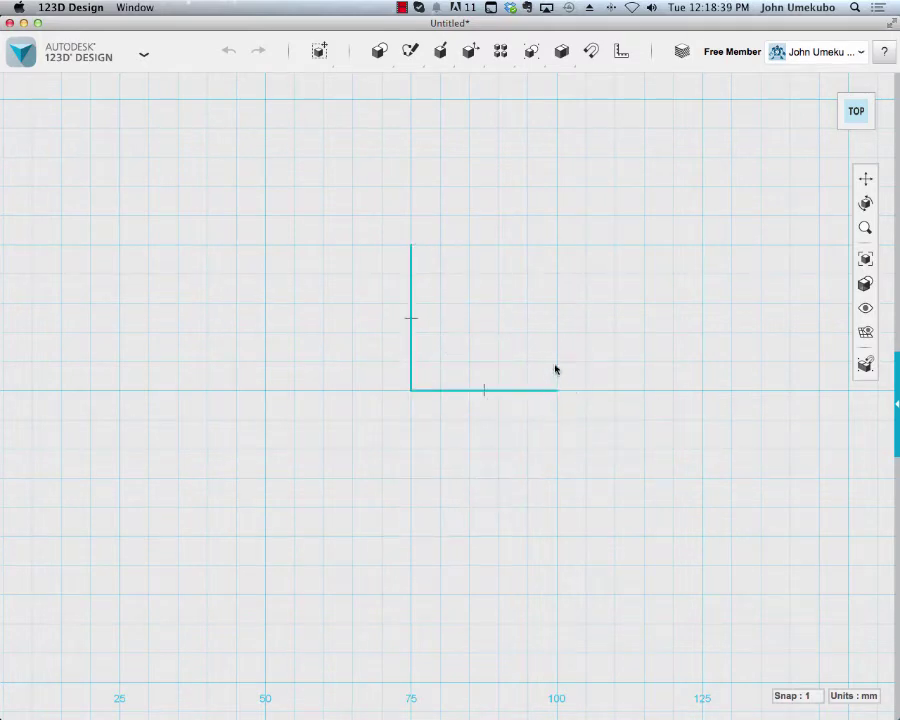
left_click(557, 245)
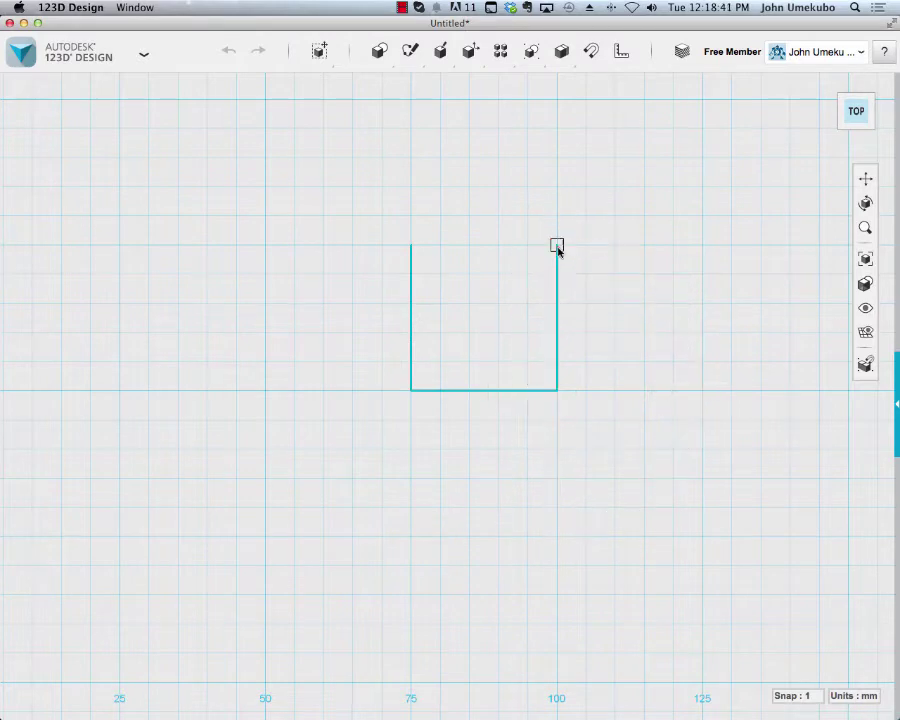
left_click(411, 245)
left_click(411, 245)
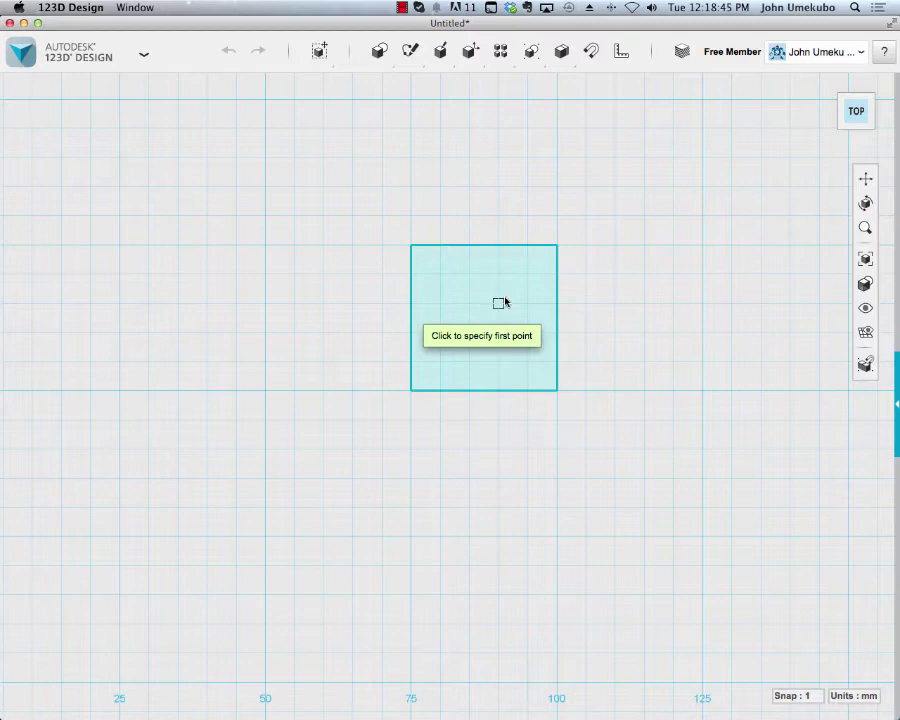
Step: Start a new outline beside the square: a 15 mm edge, then a staircase of 5 mm steps
left_click(615, 217)
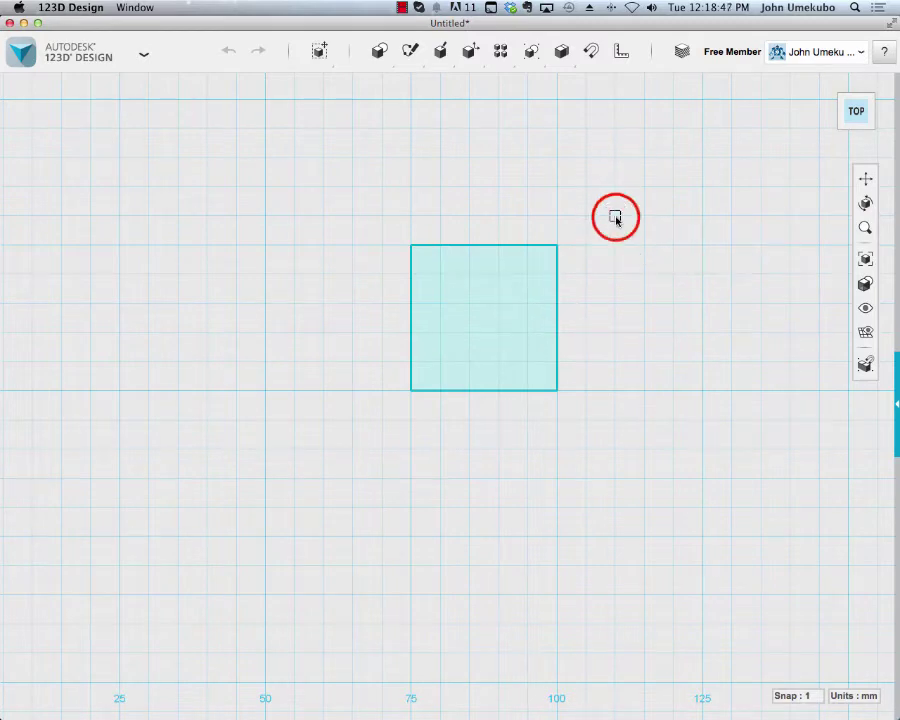
left_click(615, 302)
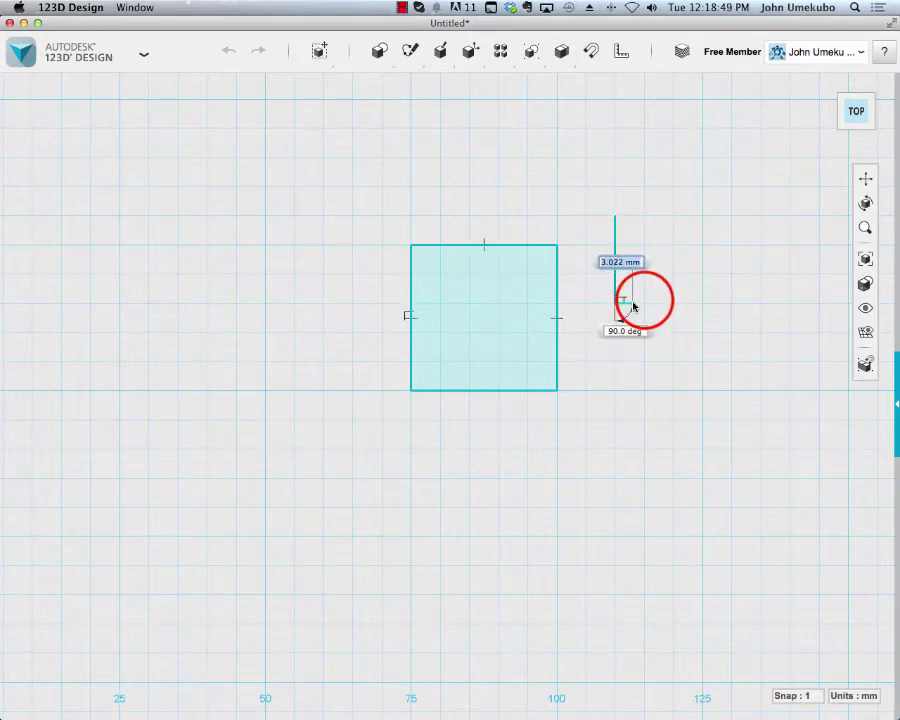
left_click(643, 302)
left_click(645, 330)
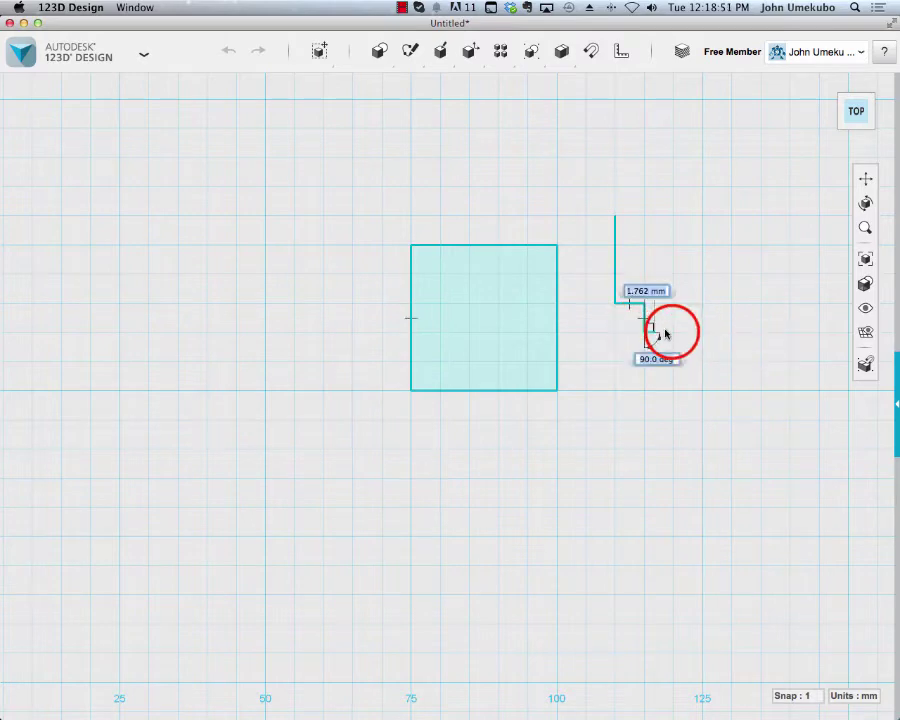
left_click(672, 331)
left_click(672, 361)
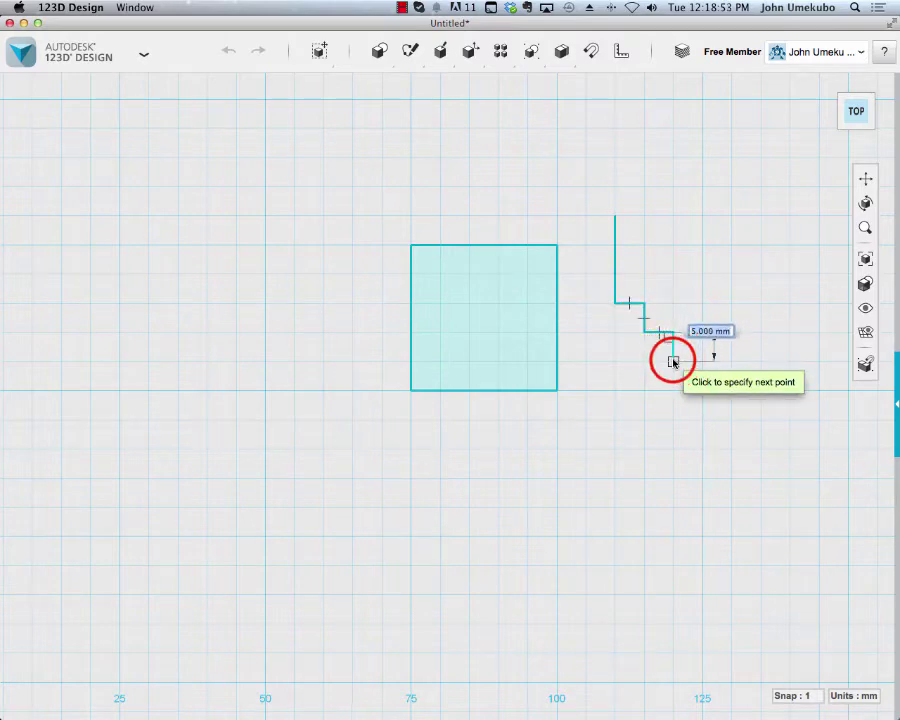
left_click(698, 361)
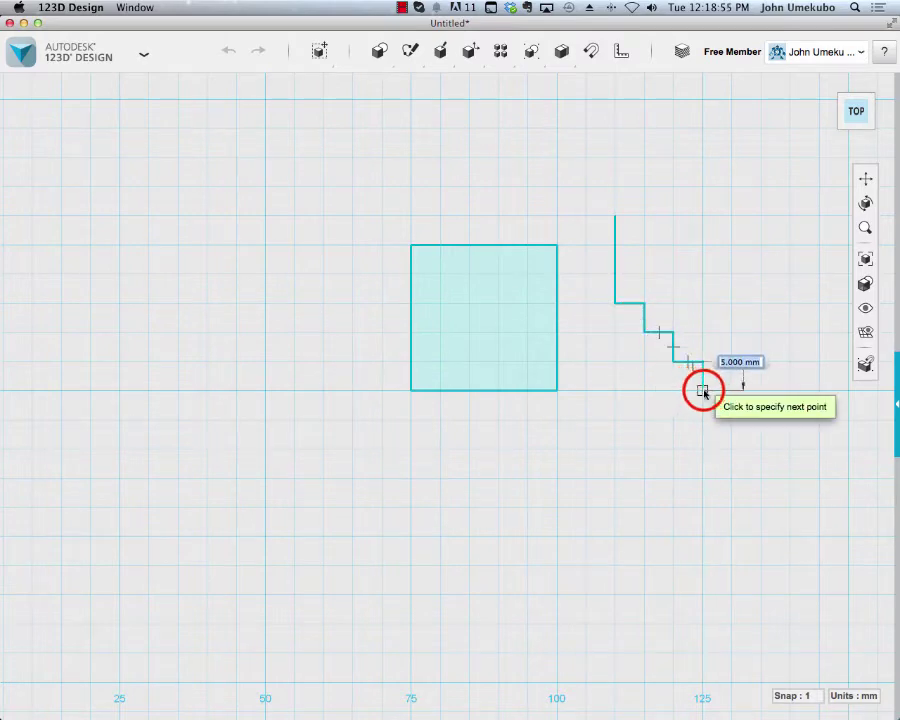
left_click(703, 389)
left_click(731, 389)
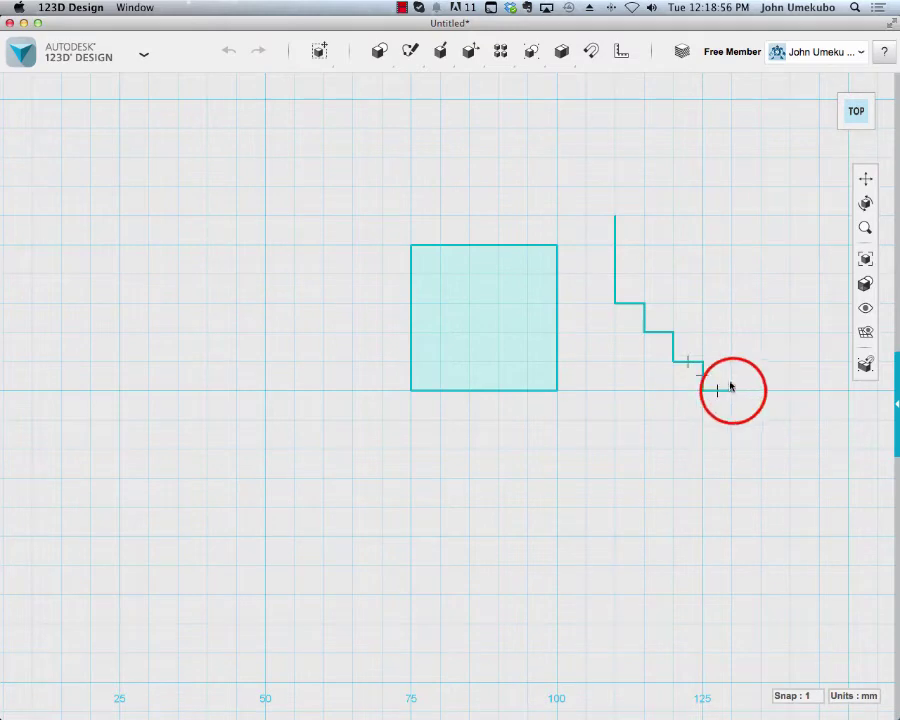
Step: Add the tall right edge and a pointed, notched top, closing the outline at its start
left_click(730, 214)
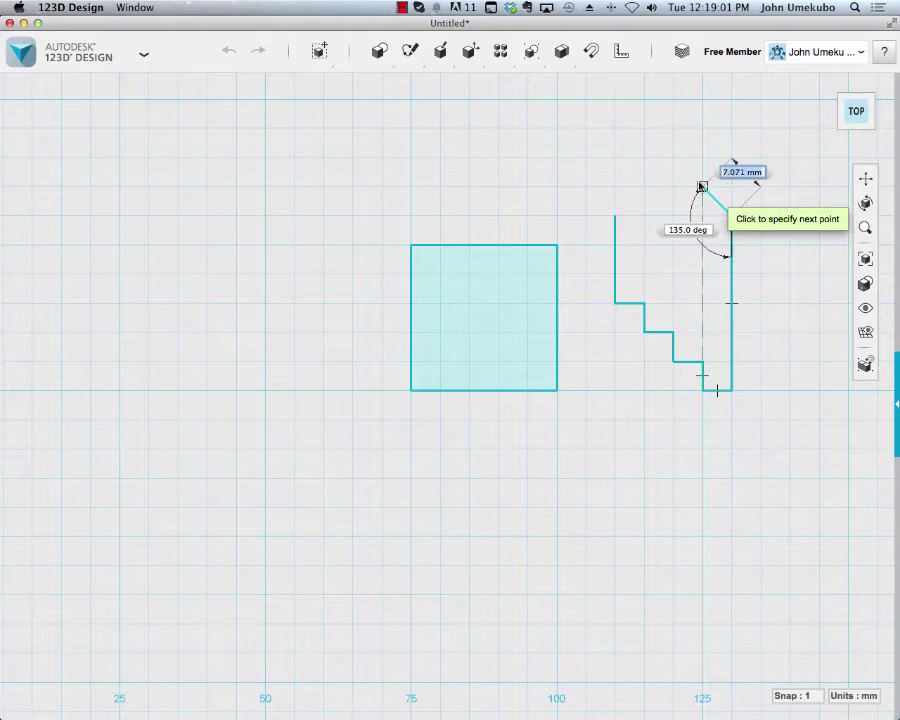
left_click(672, 157)
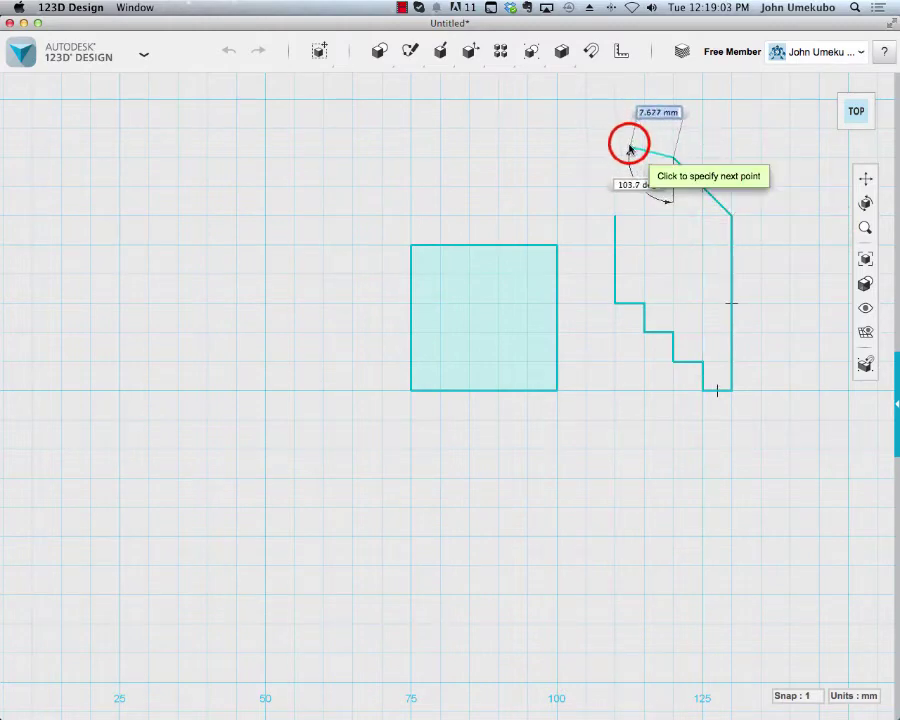
left_click(627, 145)
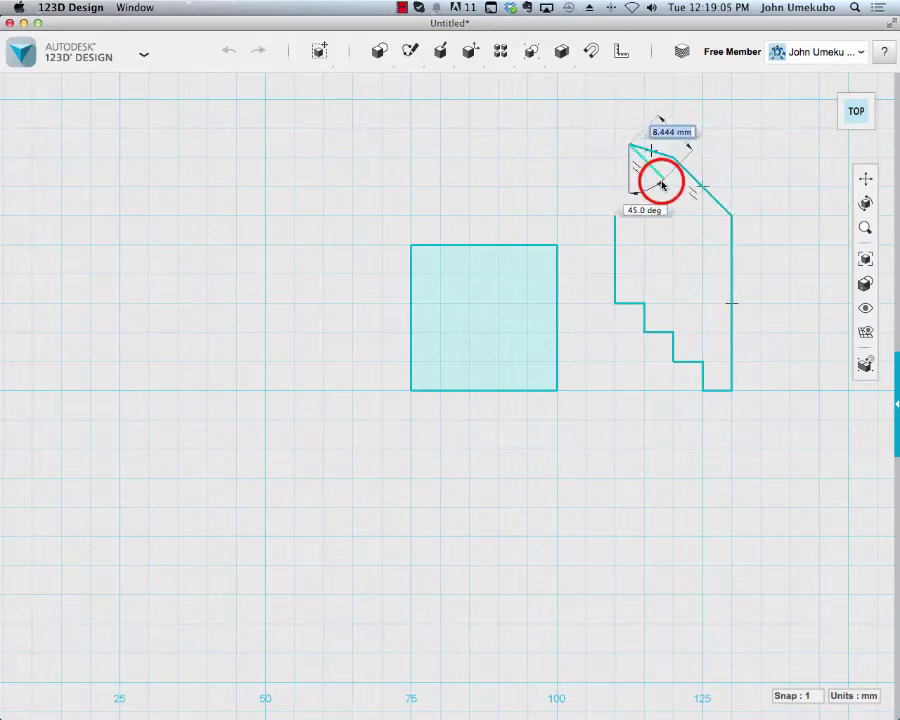
left_click(662, 178)
left_click(638, 203)
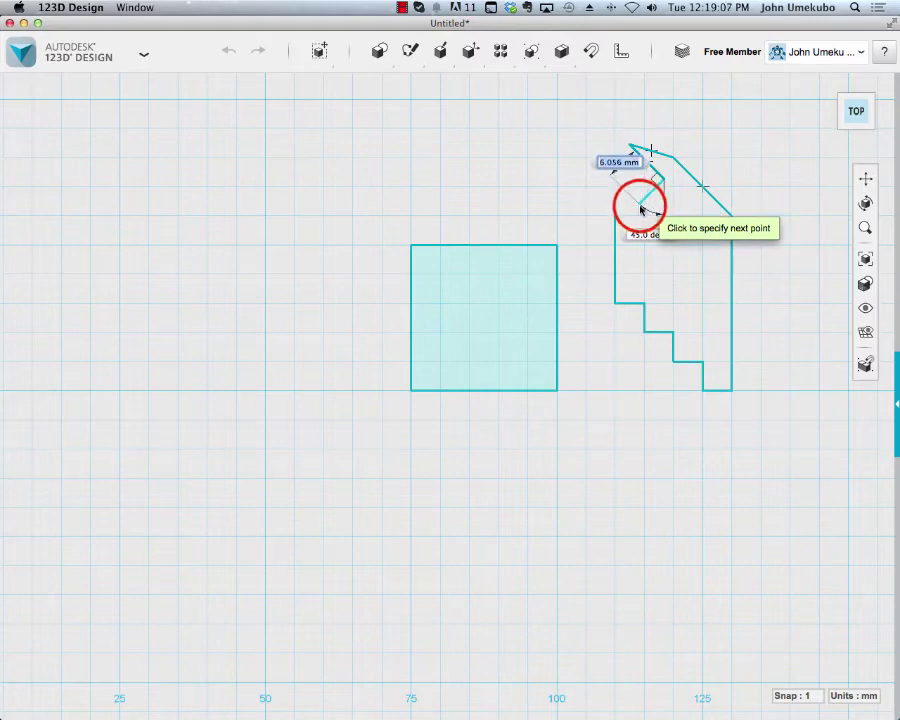
left_click(615, 216)
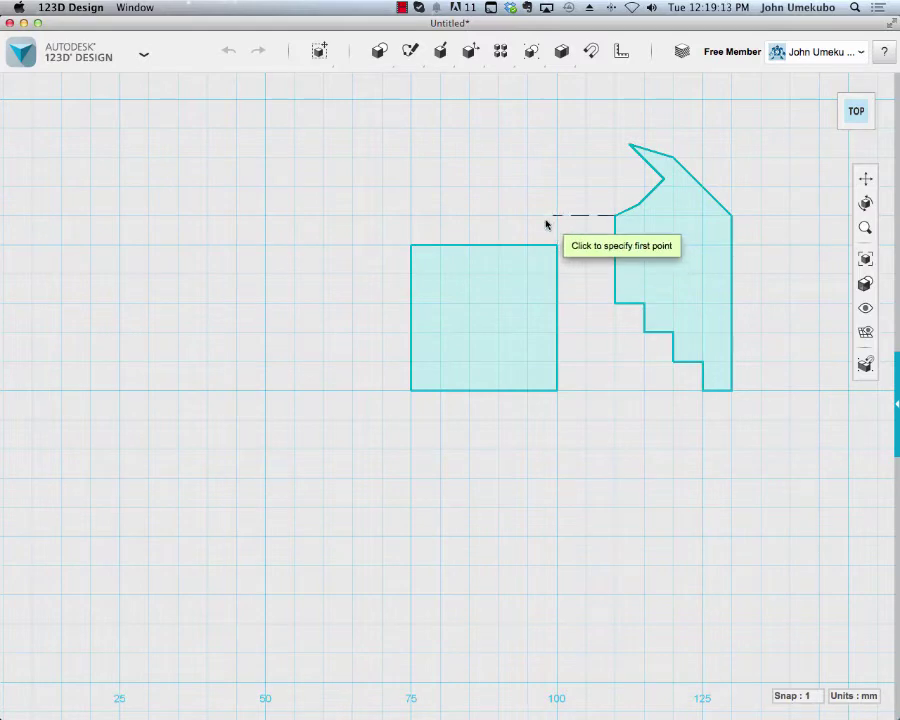
Step: Draw a 25 mm wall-and-base polyline left of the square, capped with a 180° arc top
mouse_move(394, 64)
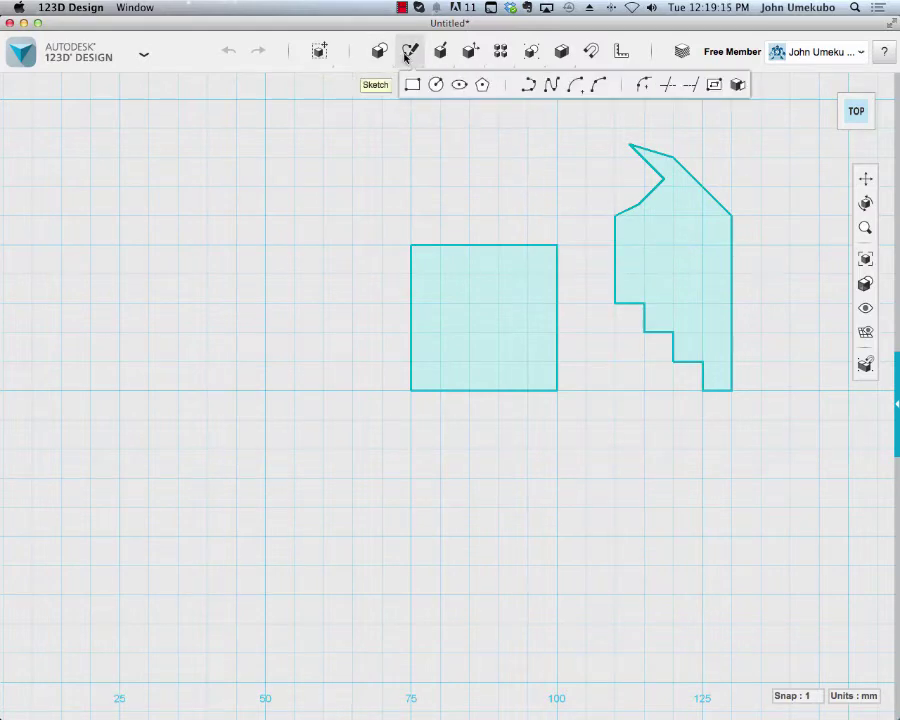
left_click(527, 86)
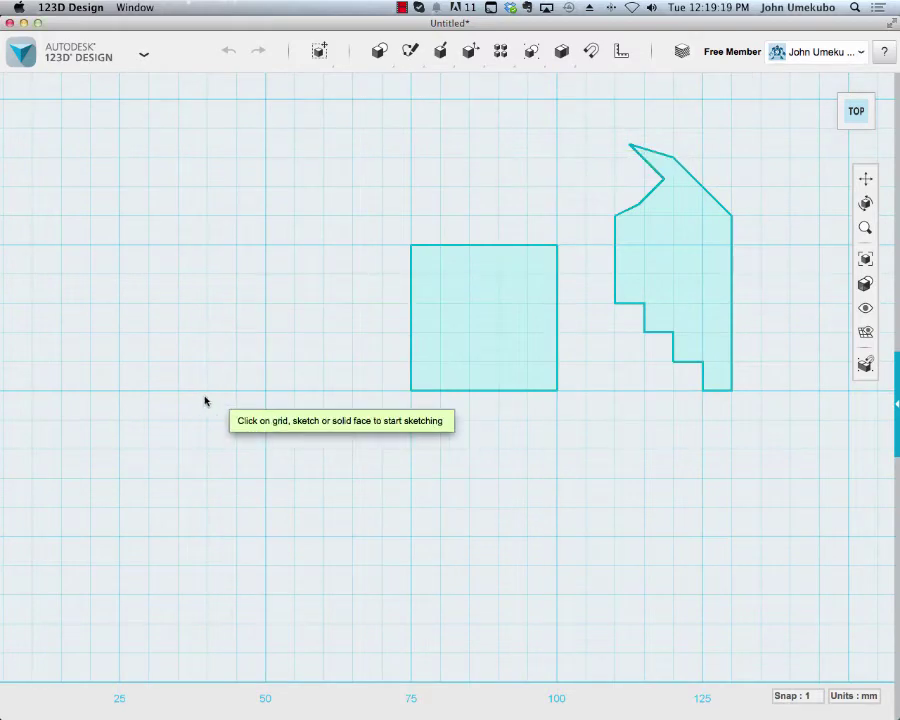
left_click(121, 394)
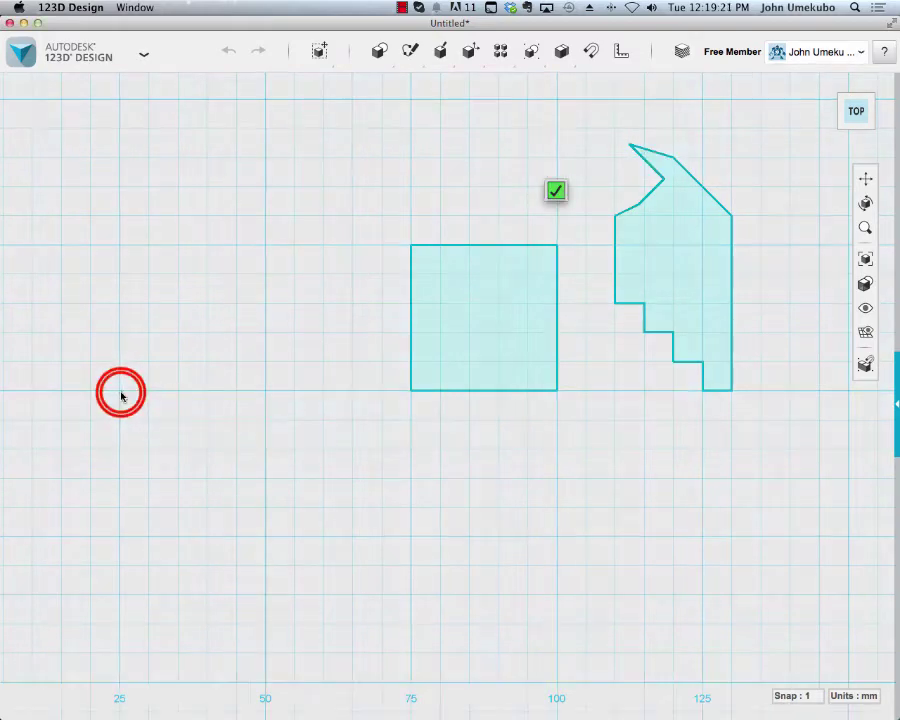
left_click(120, 390)
left_click(125, 525)
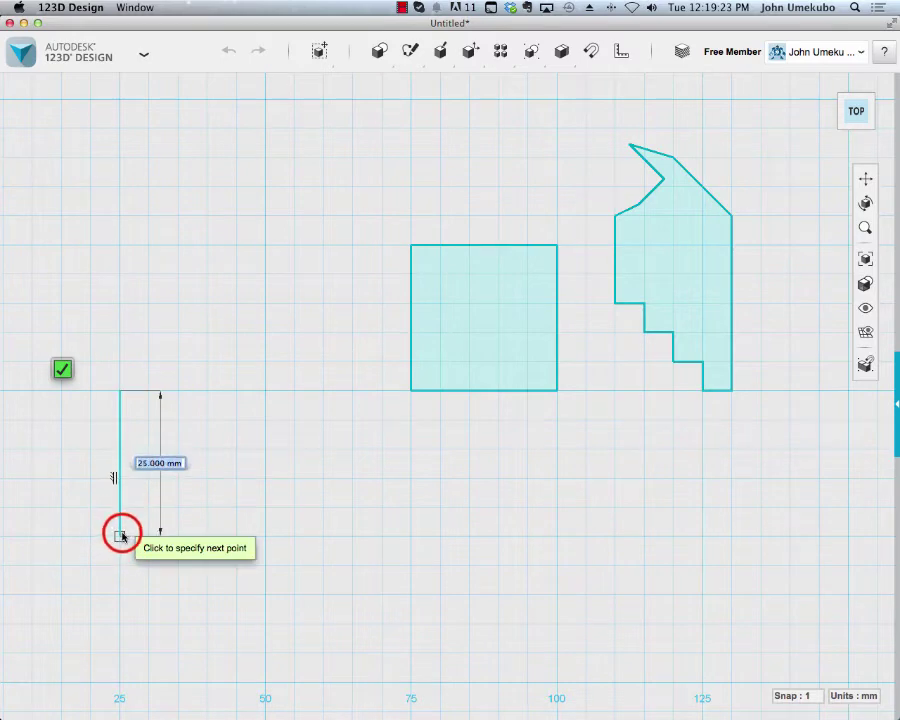
left_click(264, 535)
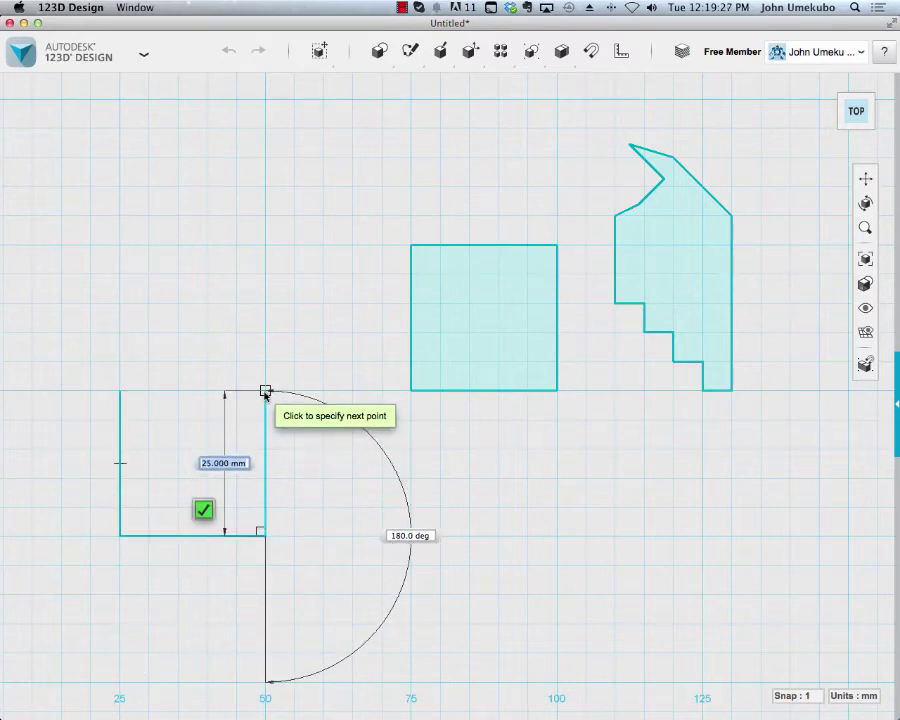
left_click(265, 391)
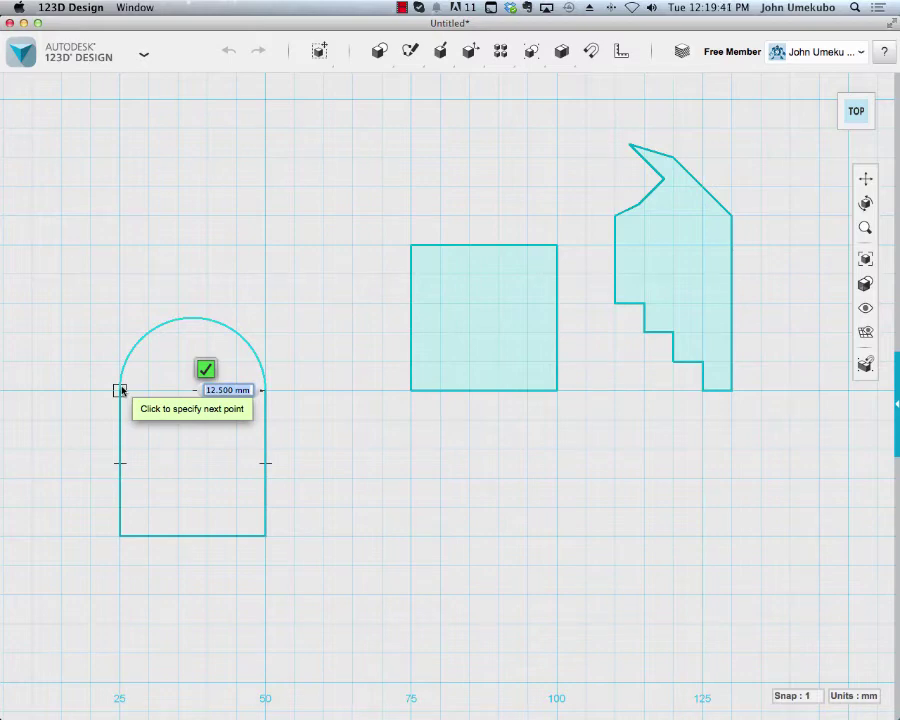
left_click(121, 390)
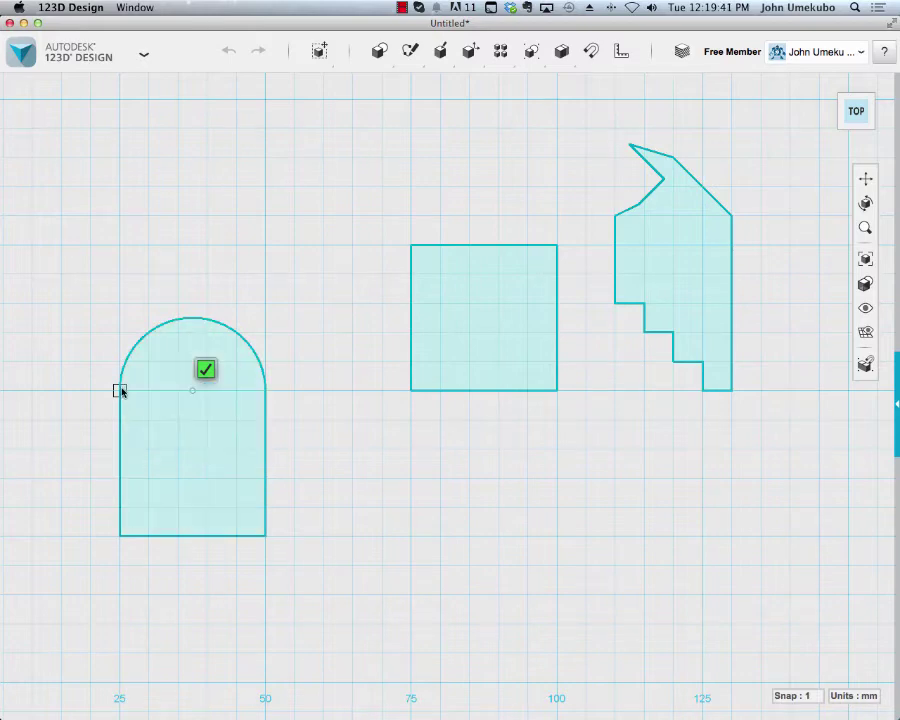
Step: Exit the arch sketch, return to the flat top view, and choose the Spline tool
left_click(204, 369)
mouse_move(280, 566)
right_mouse_down()
mouse_move(297, 540)
mouse_move(311, 550)
mouse_move(270, 556)
mouse_move(261, 503)
mouse_move(281, 497)
right_mouse_up()
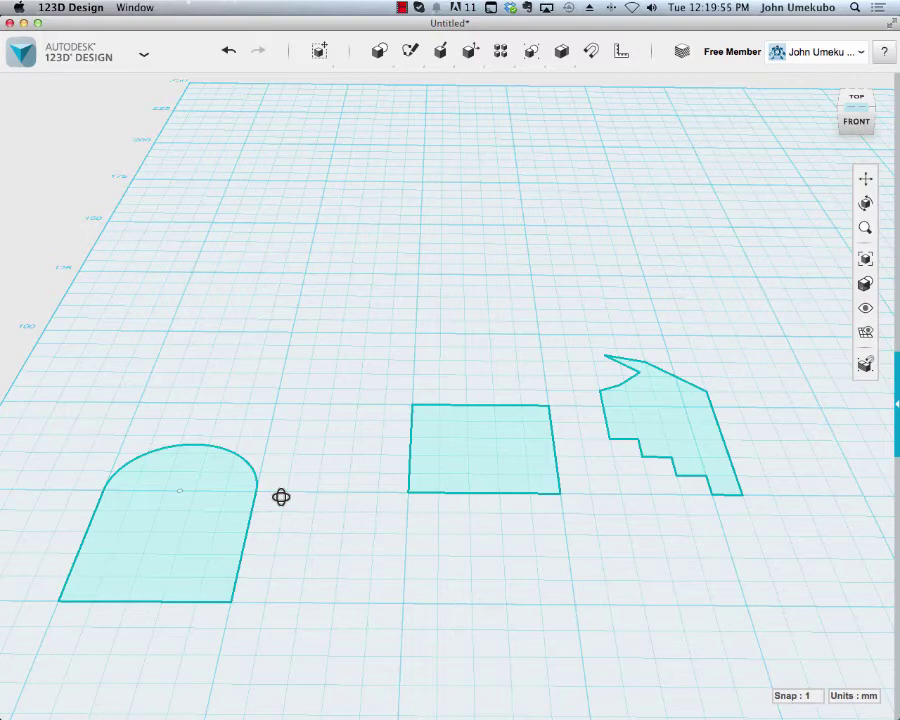
left_click(856, 97)
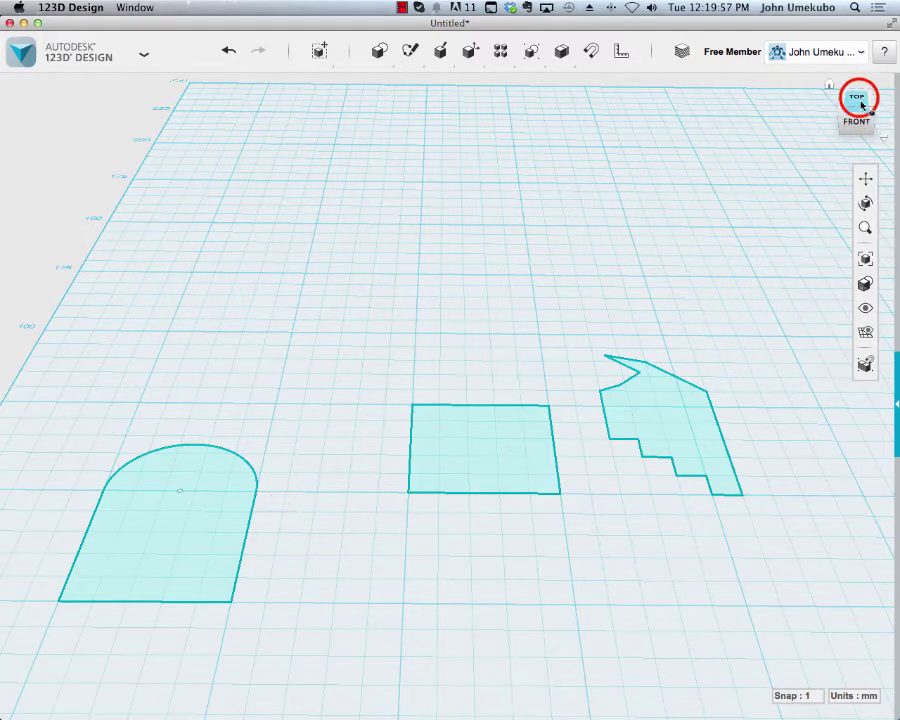
mouse_move(510, 55)
mouse_move(440, 53)
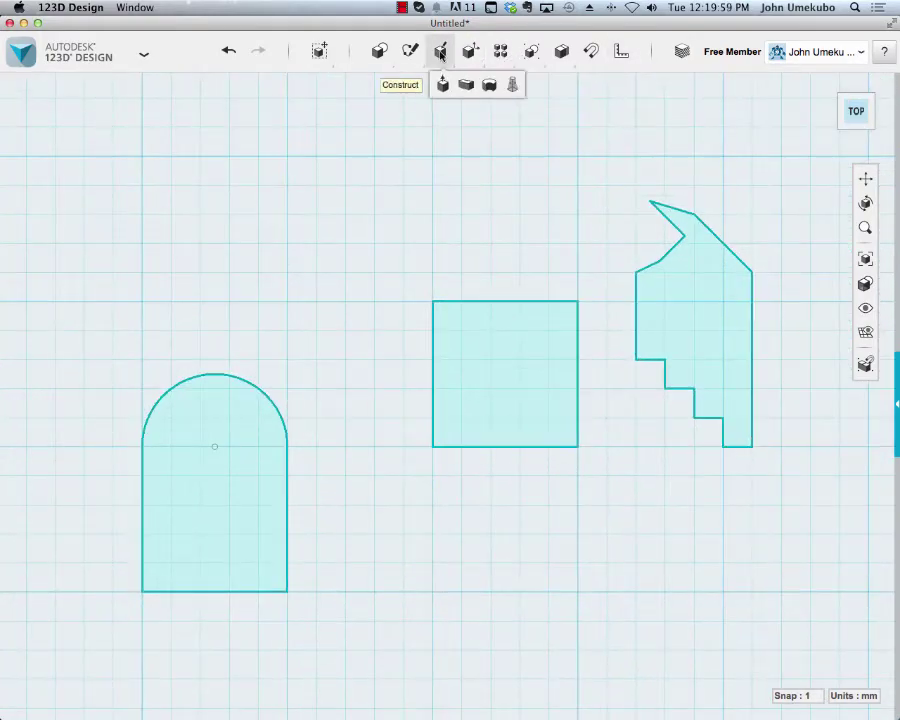
mouse_move(410, 52)
left_click(547, 86)
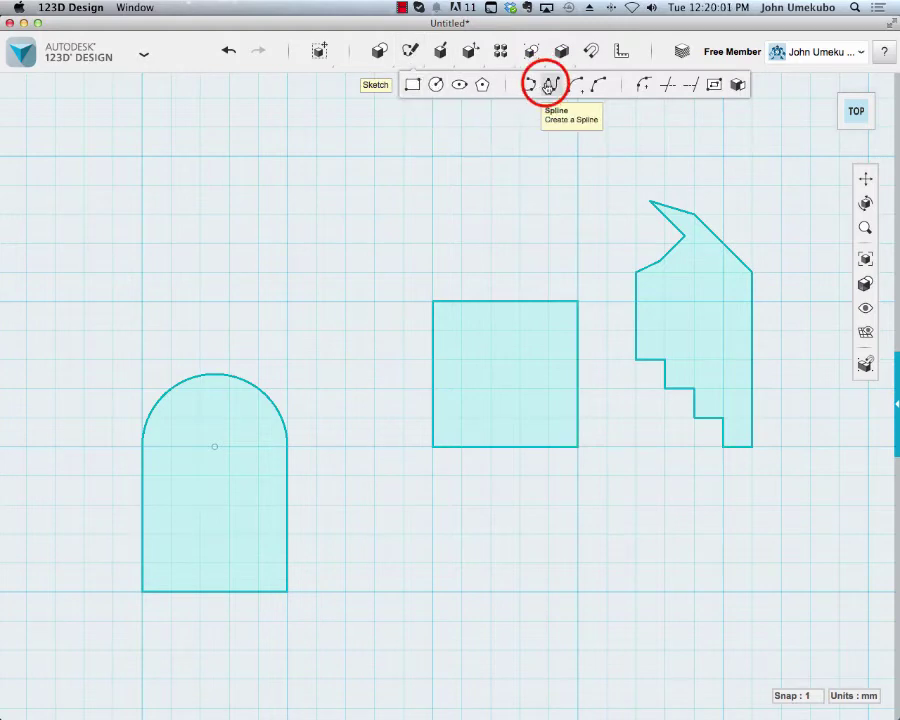
Step: Draw a large closed wavy spline blob above the existing shapes
scroll(522, 177, "down", 3)
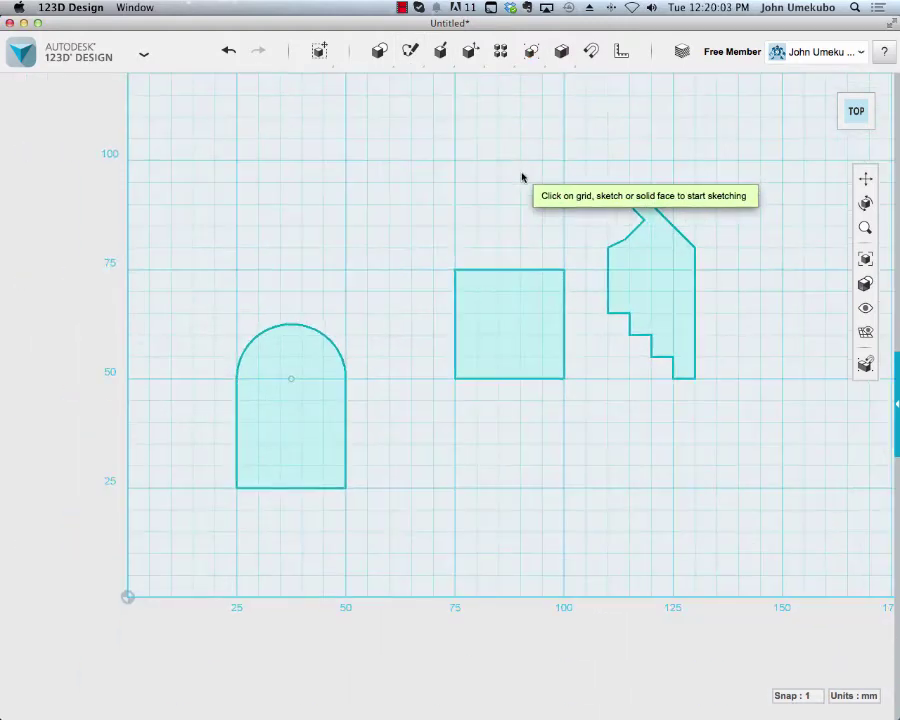
middle_click_drag(556, 146, 504, 213)
left_click(299, 129)
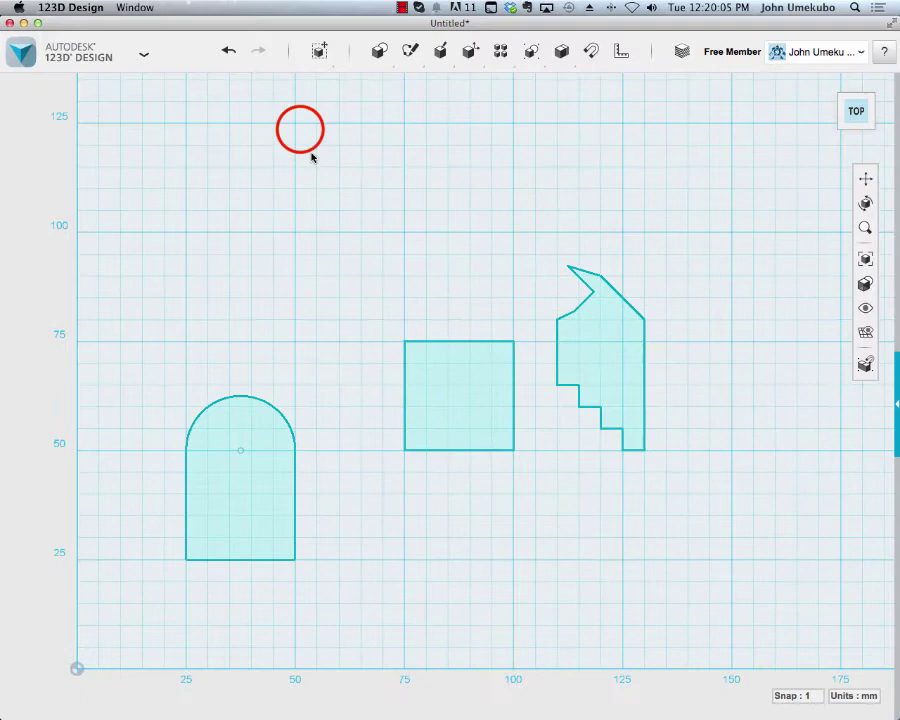
left_click(296, 126)
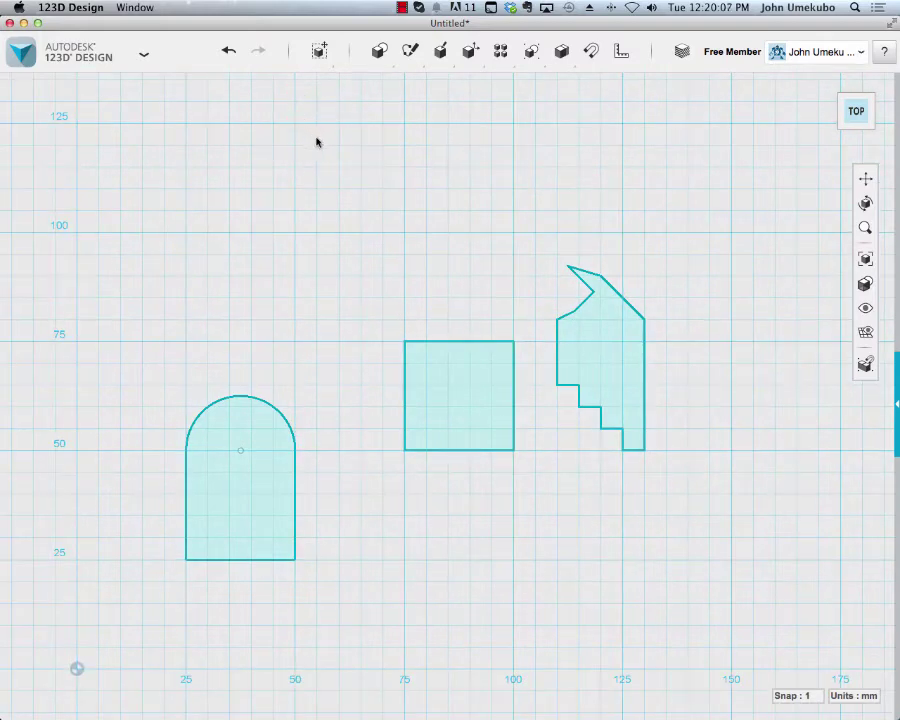
left_click(403, 190)
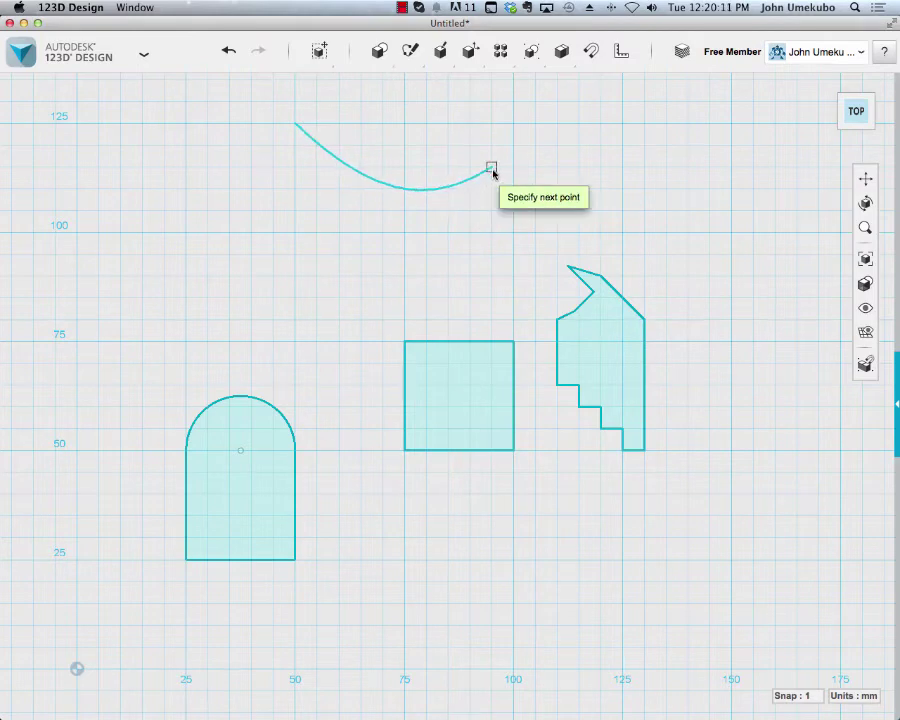
left_click(508, 128)
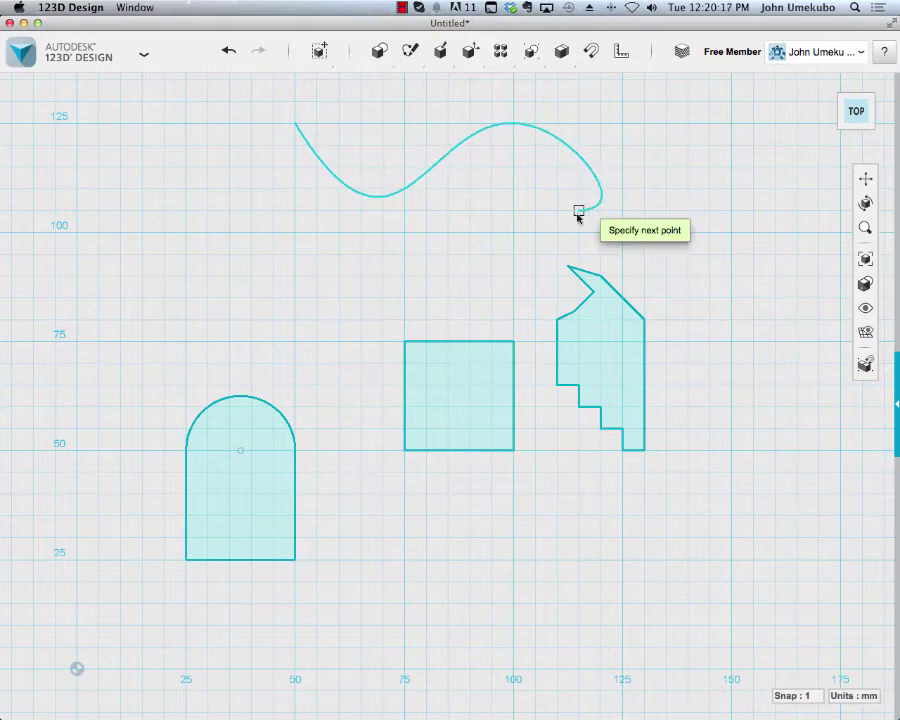
left_click(496, 207)
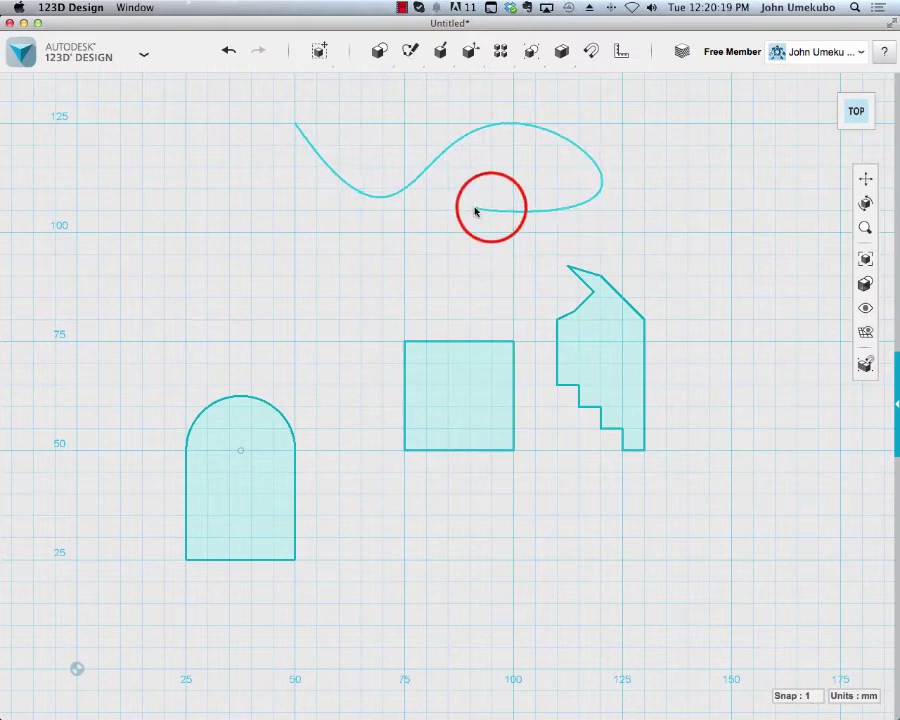
left_click(315, 237)
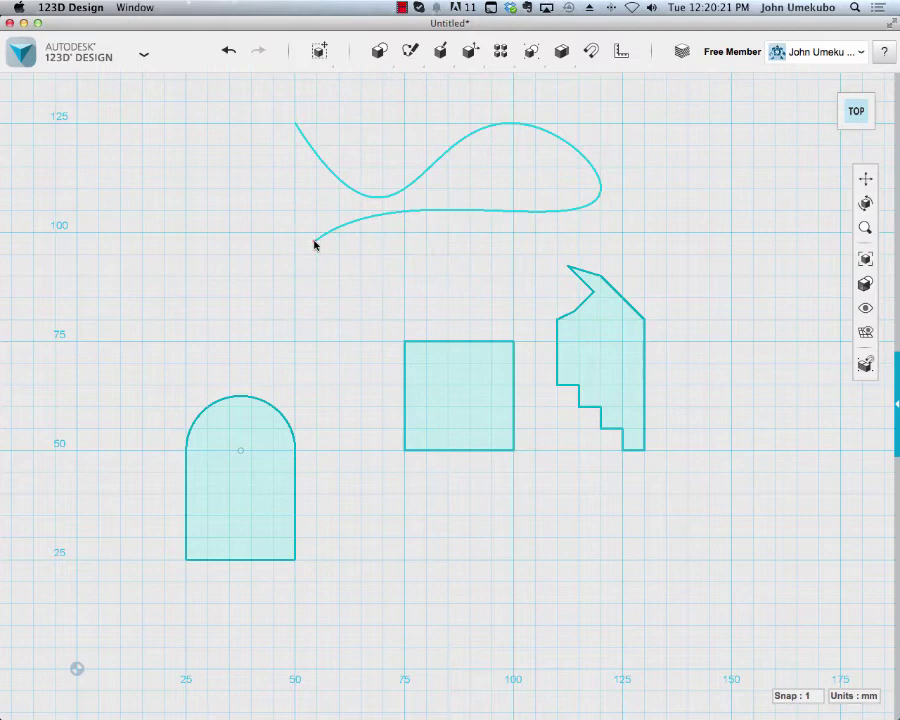
left_click(225, 154)
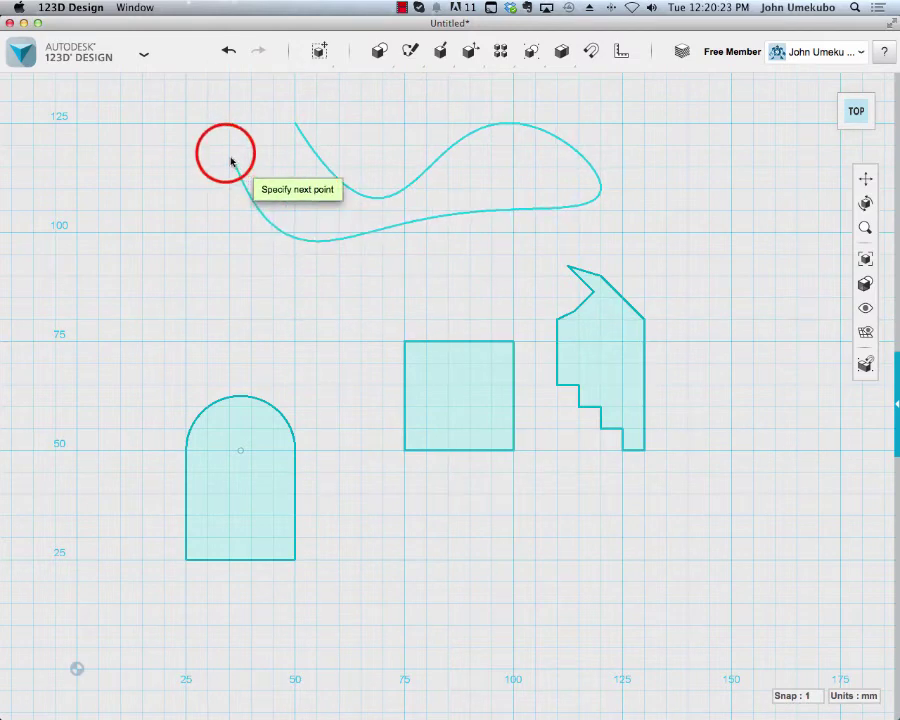
left_click(293, 120)
left_click(293, 120)
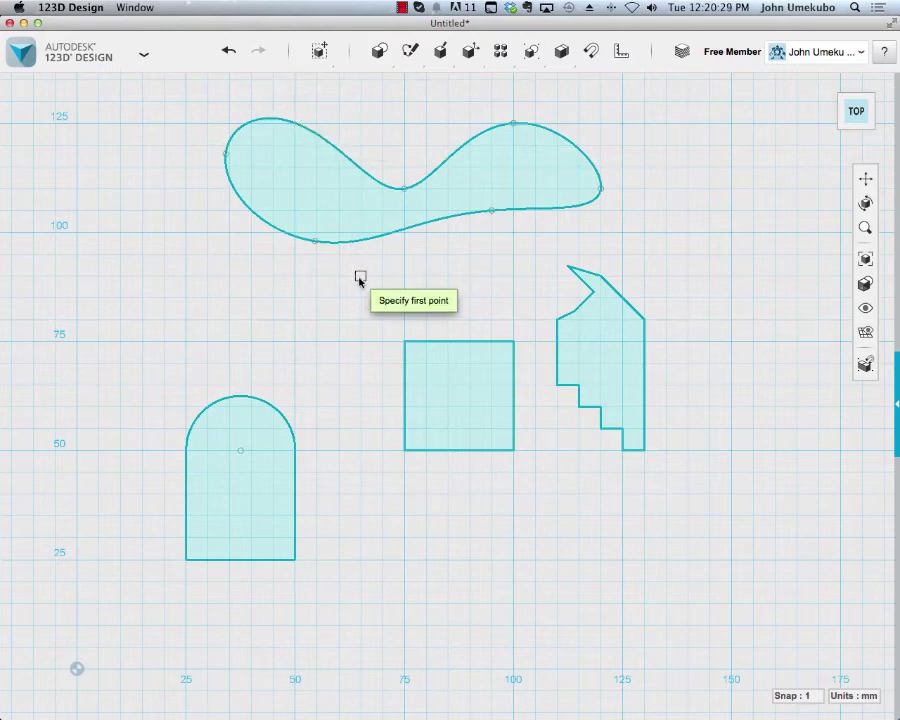
Step: Draw a smaller closed kidney-shaped spline to the right of the stepped outline
left_click(691, 199)
left_click(679, 286)
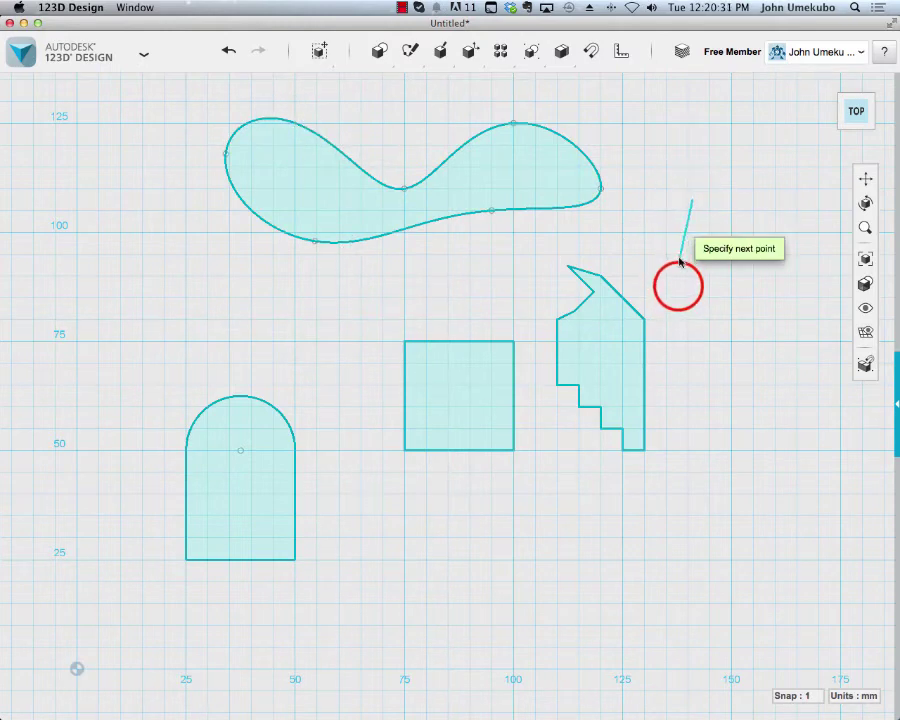
left_click(725, 311)
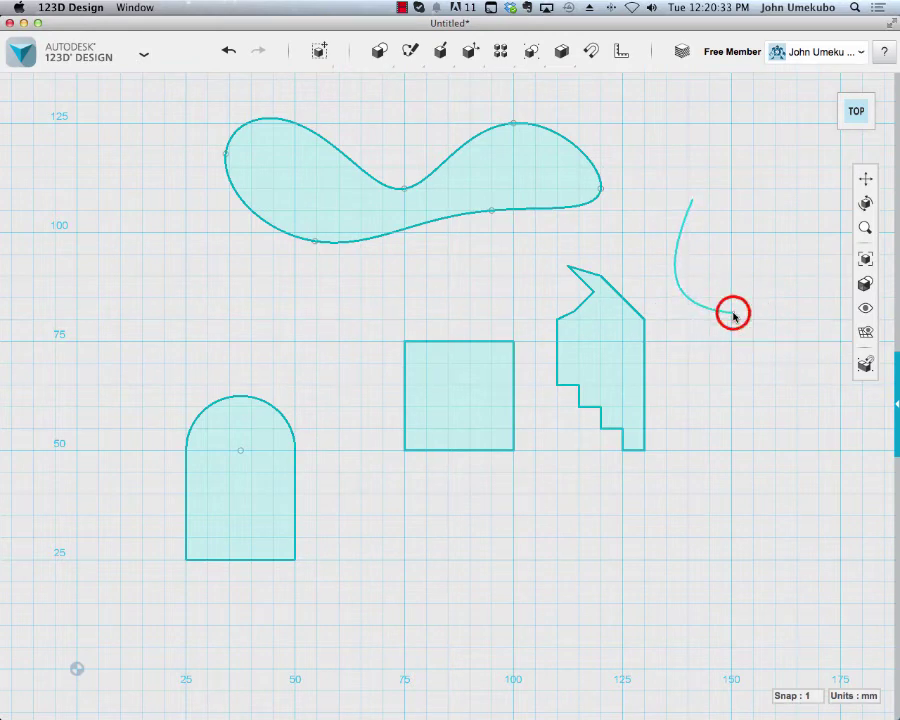
left_click(747, 265)
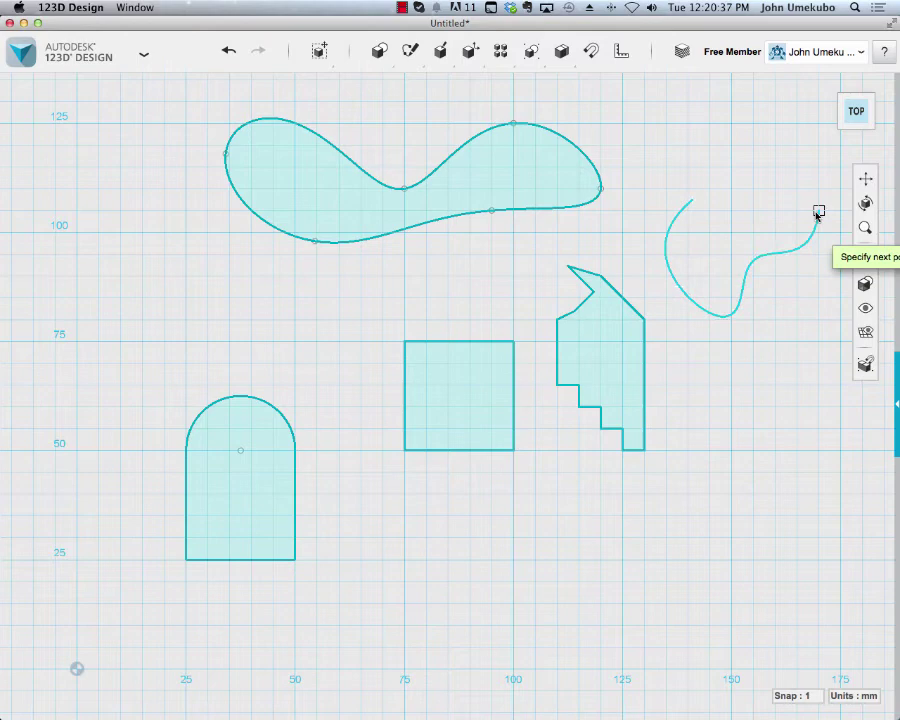
left_click(786, 195)
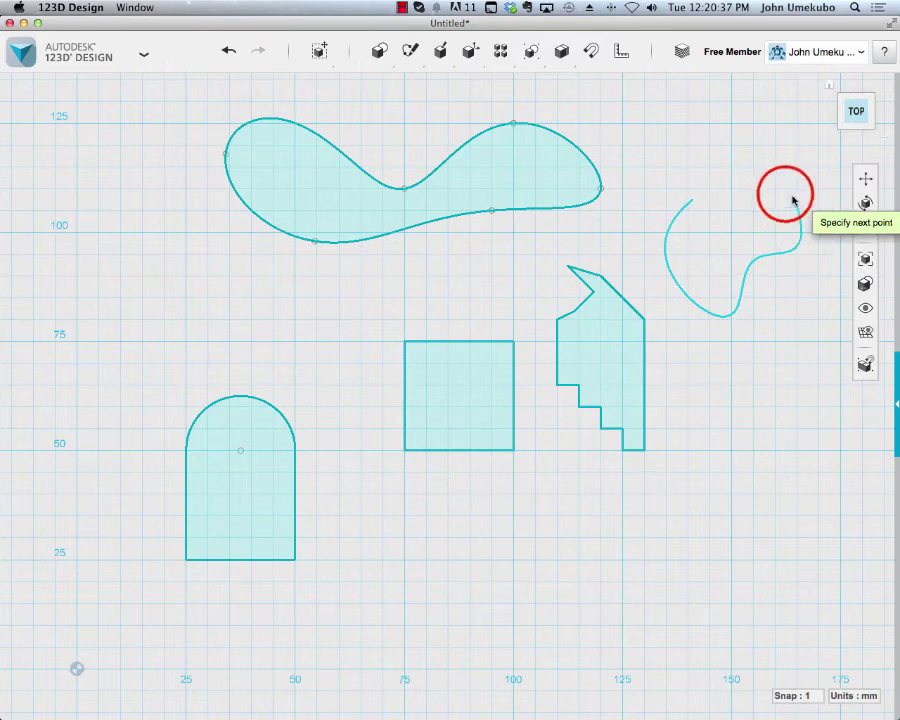
left_click(690, 195)
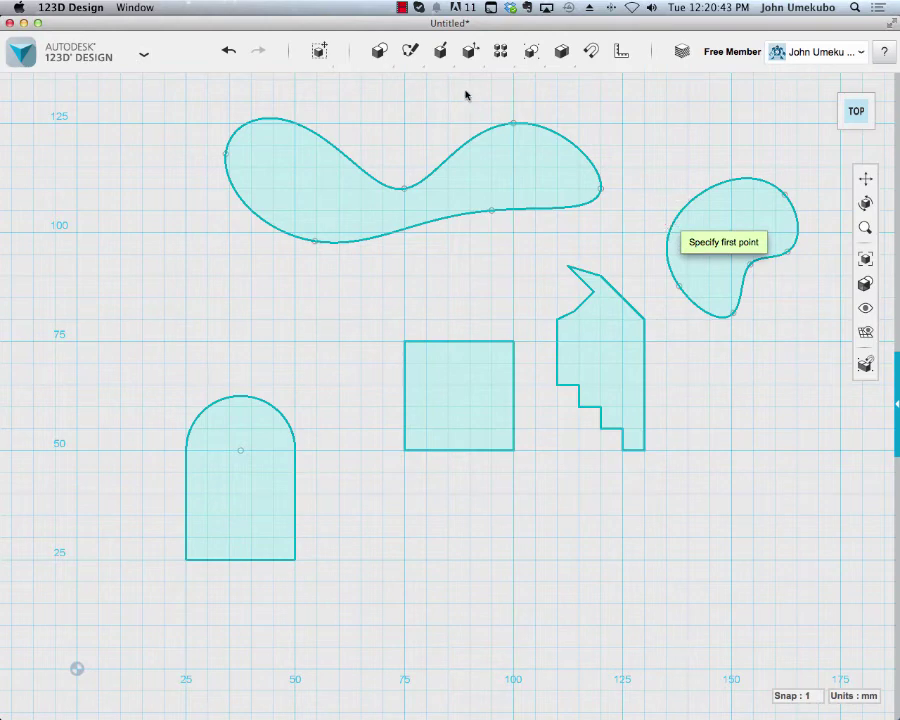
Step: Draw a 180° semicircular arc centred below the square and stepped outline
mouse_move(410, 50)
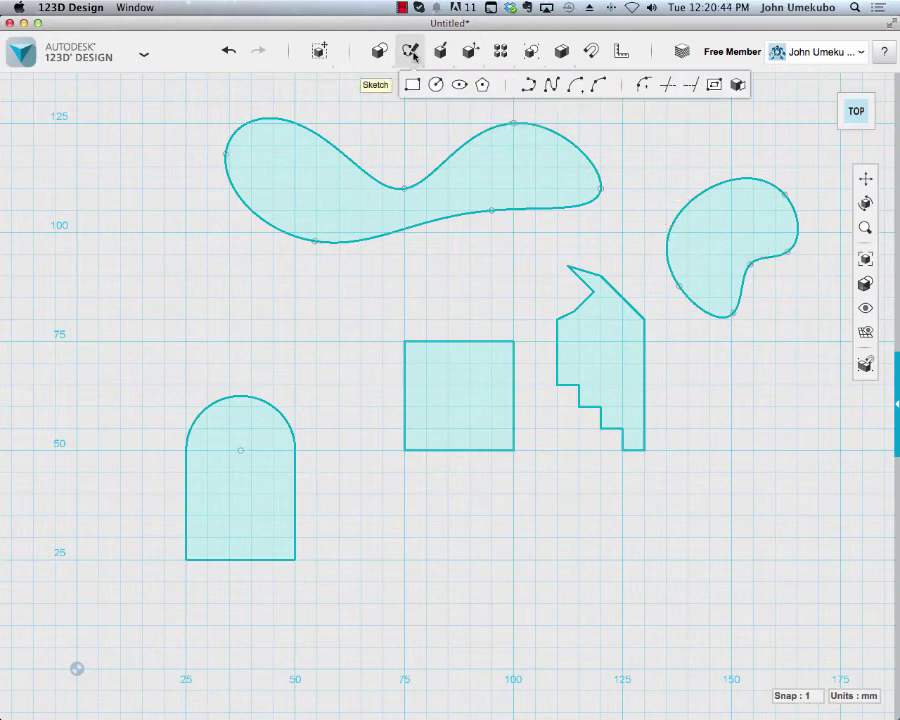
left_click(570, 88)
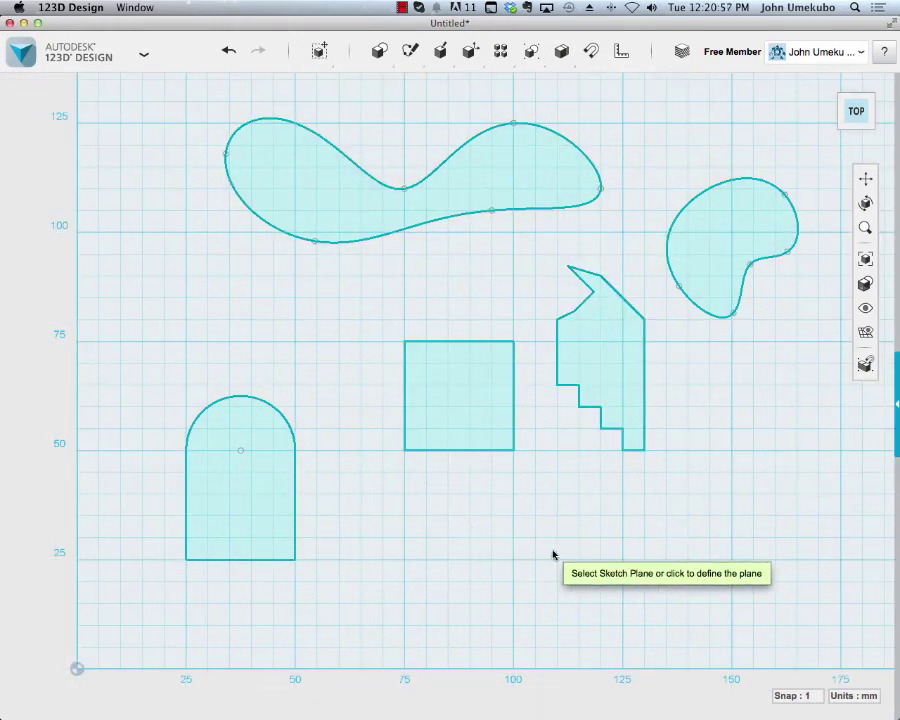
scroll(552, 552, "down", 3)
scroll(552, 552, "up", 10)
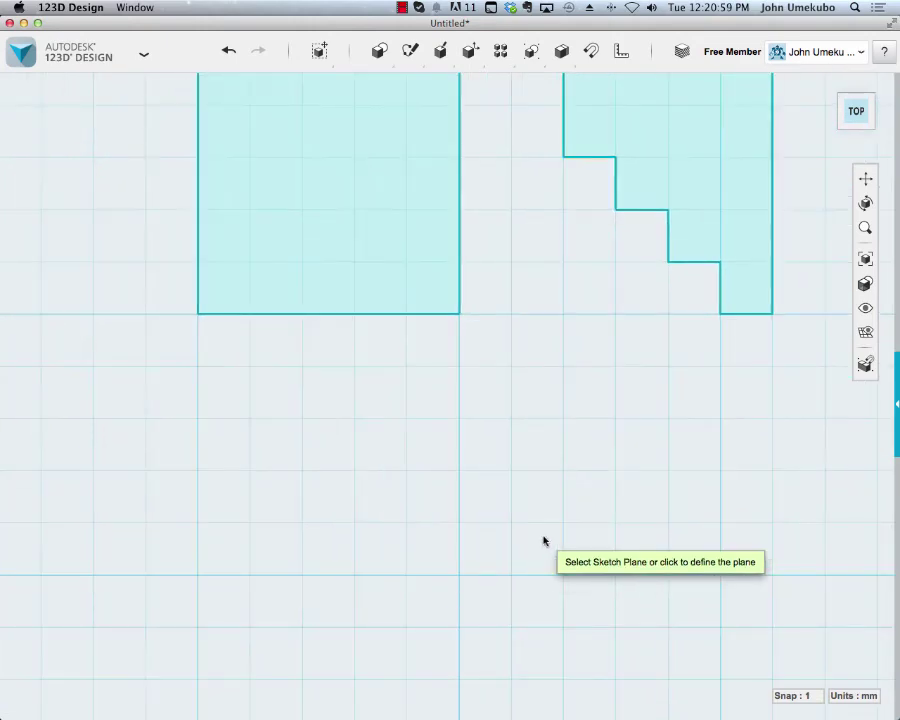
left_click(563, 473)
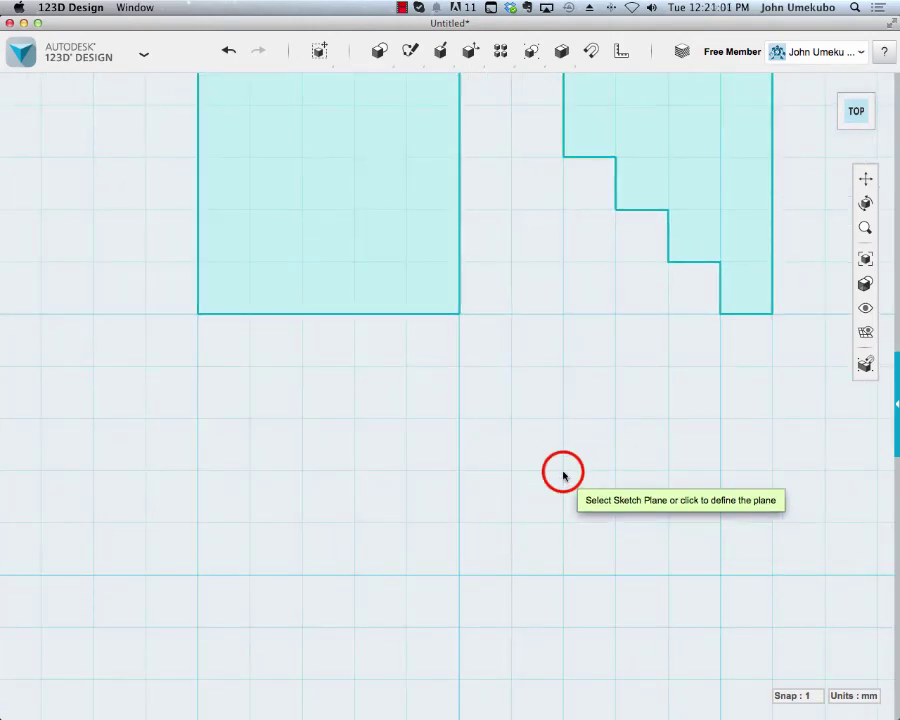
left_click(563, 474)
left_click(562, 472)
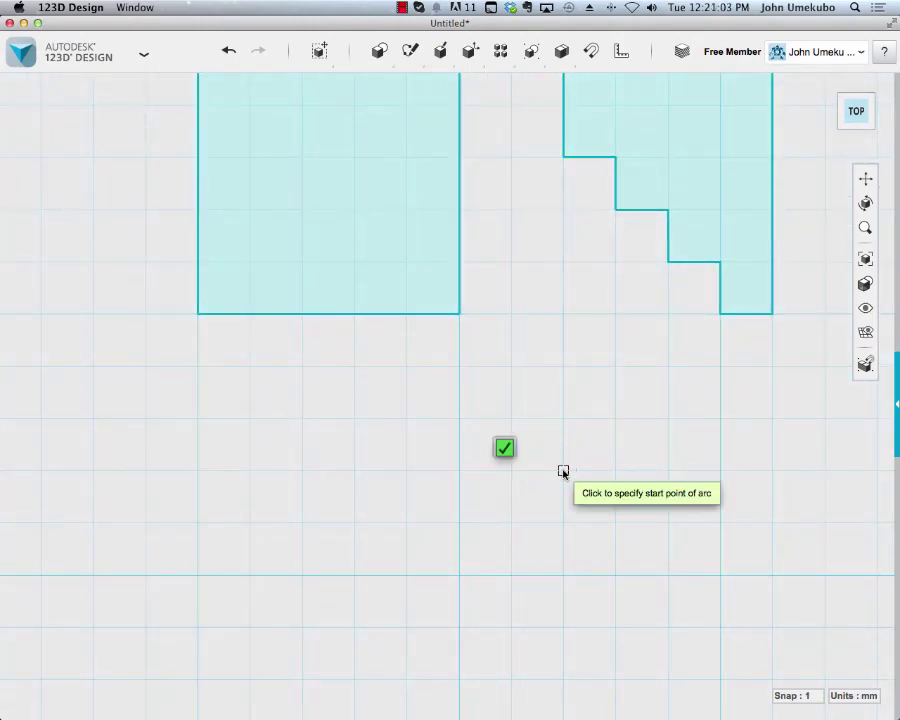
left_click(460, 471)
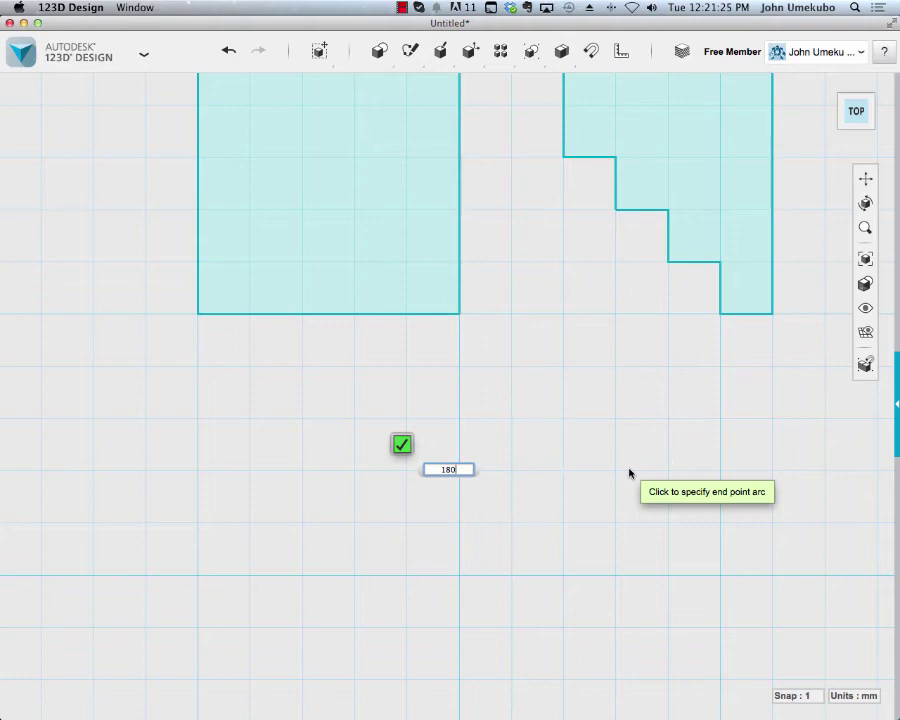
key("Return")
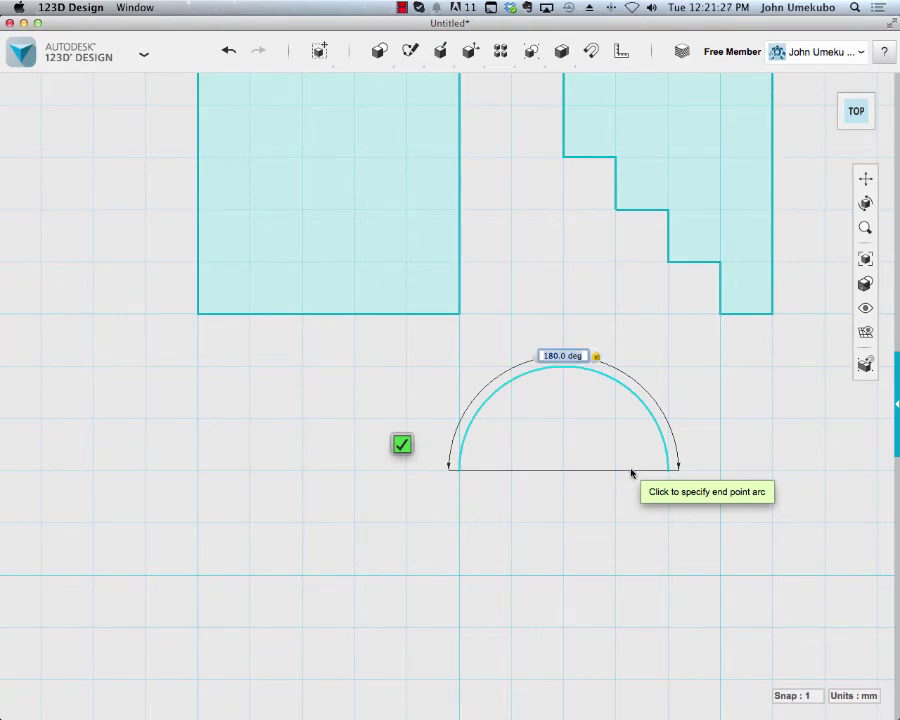
left_click(401, 443)
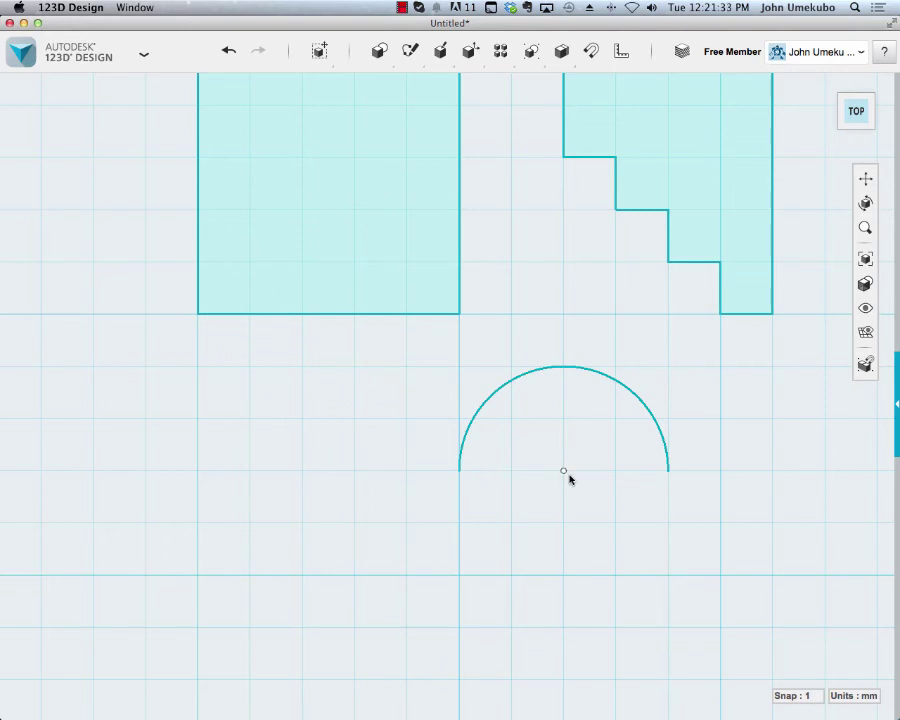
Step: Draw an open three-line U with a 15 mm left side, right of the semicircle
mouse_move(410, 50)
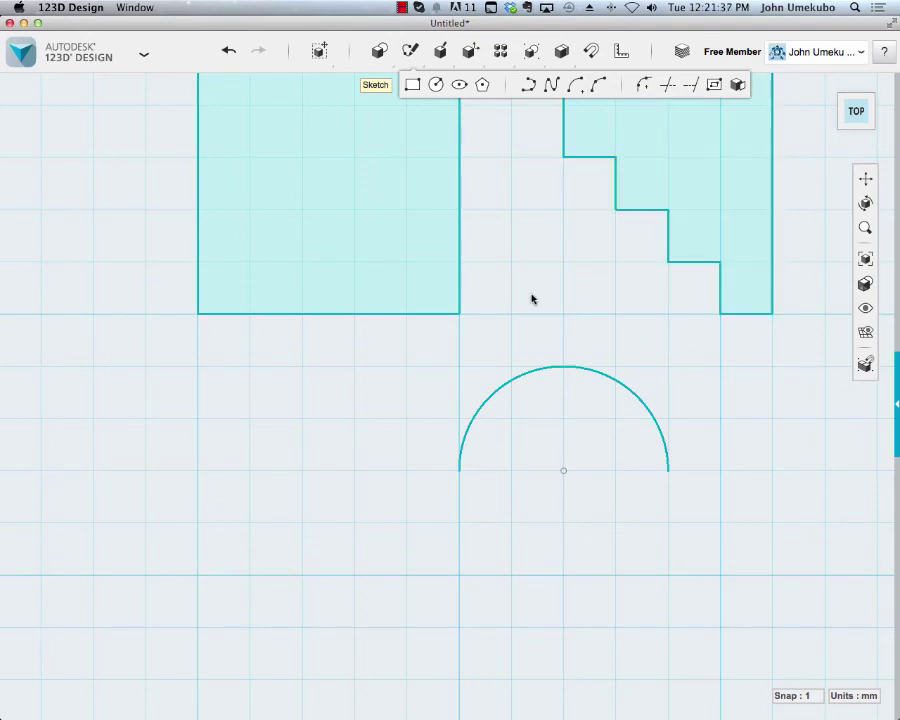
left_click(527, 84)
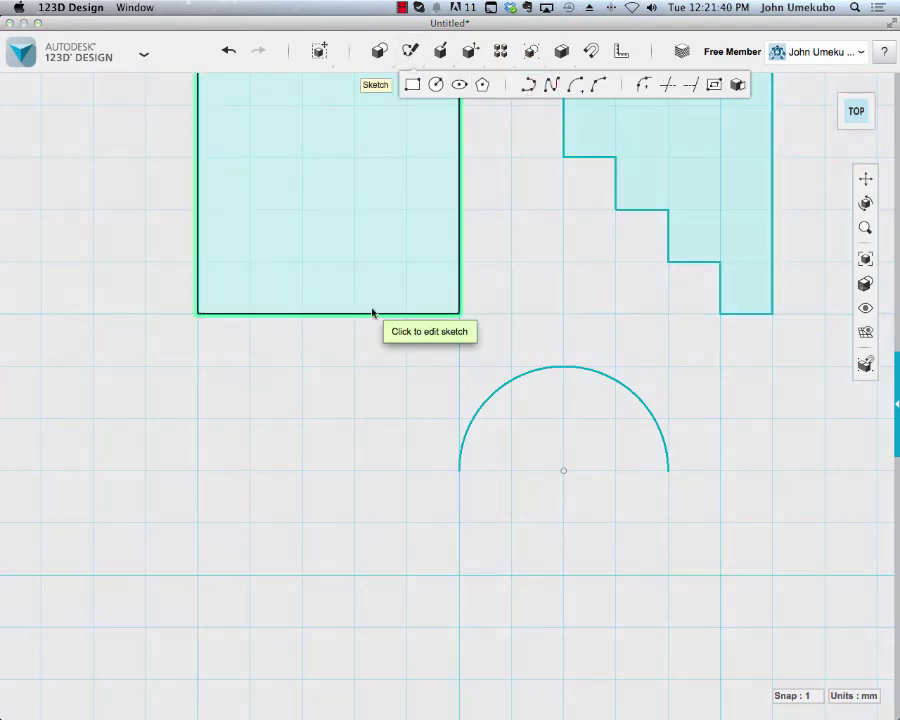
left_click(198, 472)
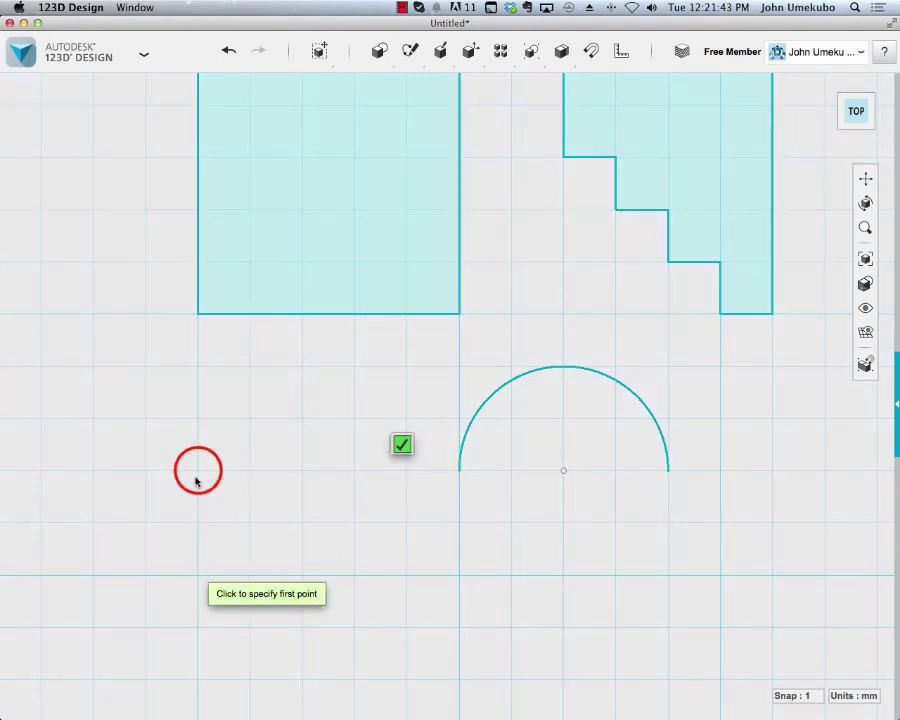
left_click(198, 470)
left_click(198, 575)
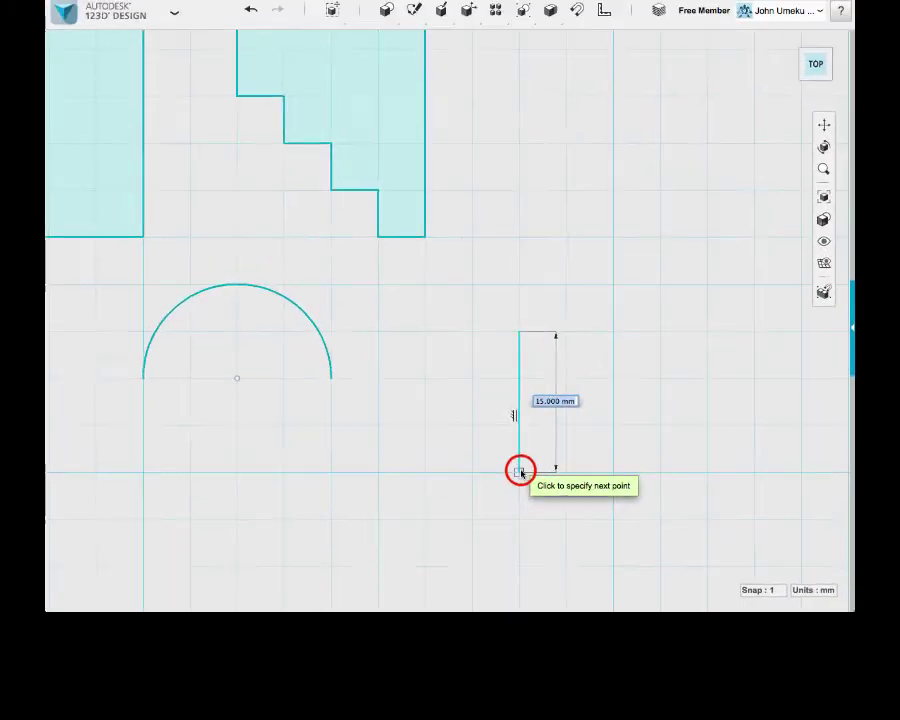
left_click(527, 565)
left_click(680, 565)
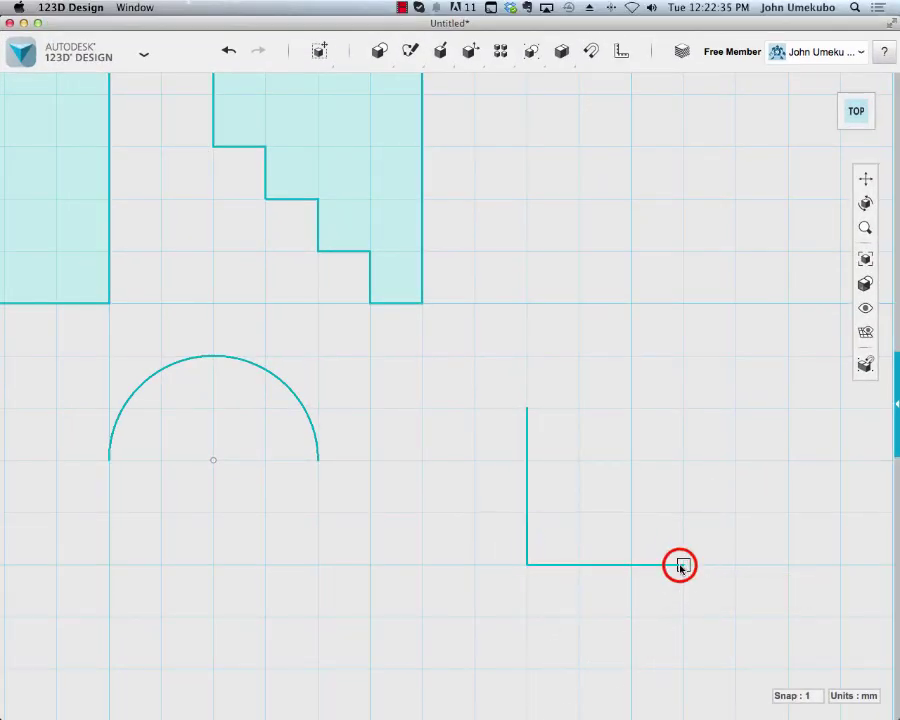
left_click(684, 410)
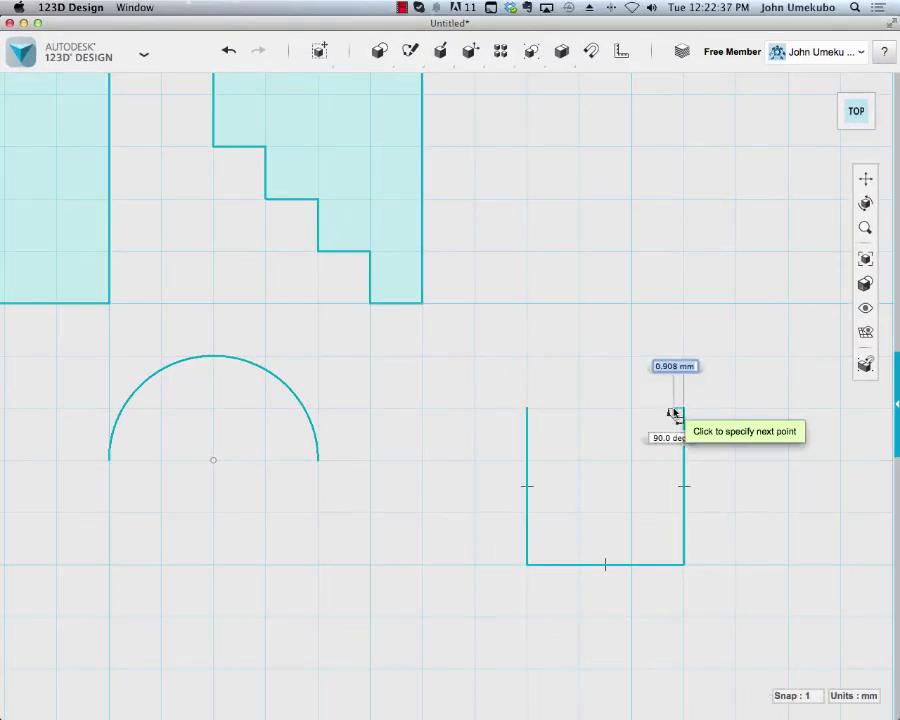
key("Escape")
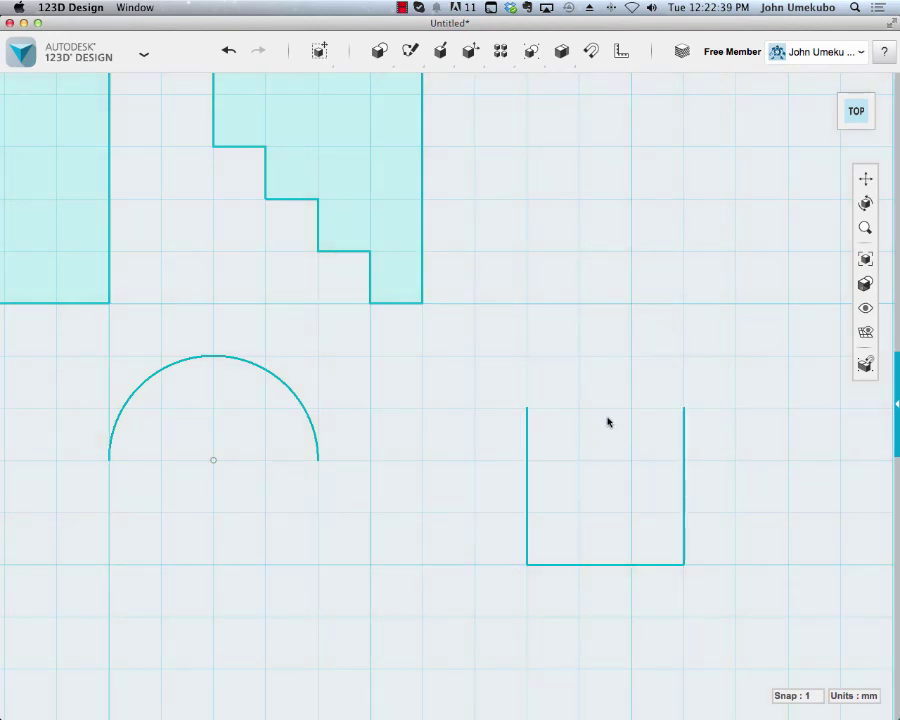
mouse_move(440, 55)
mouse_move(411, 60)
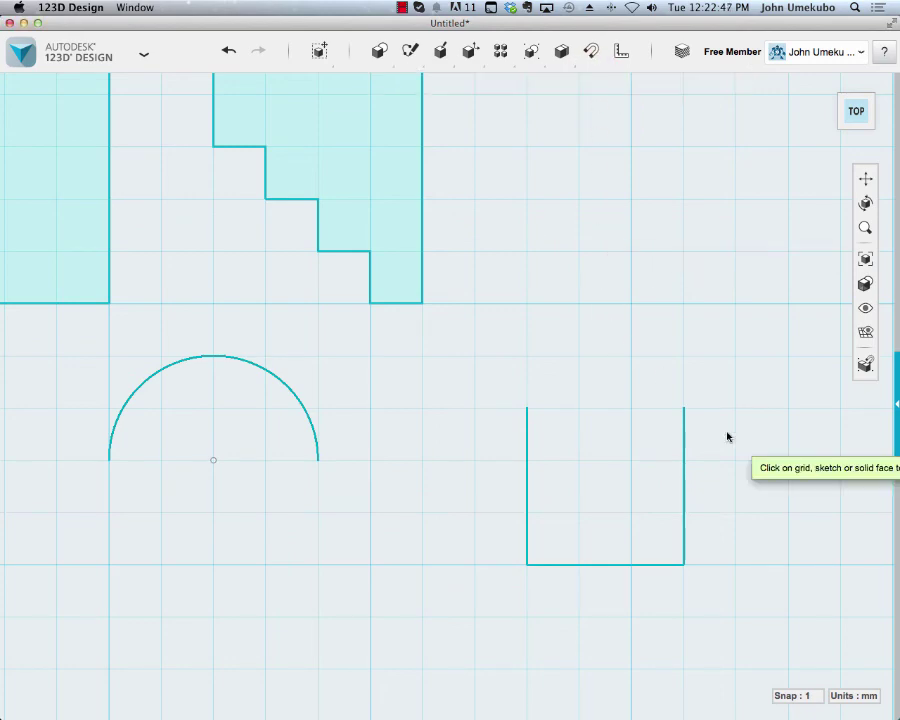
Step: Cap the U's open top with a three-point arc bulging upward between its ends
left_click(682, 407)
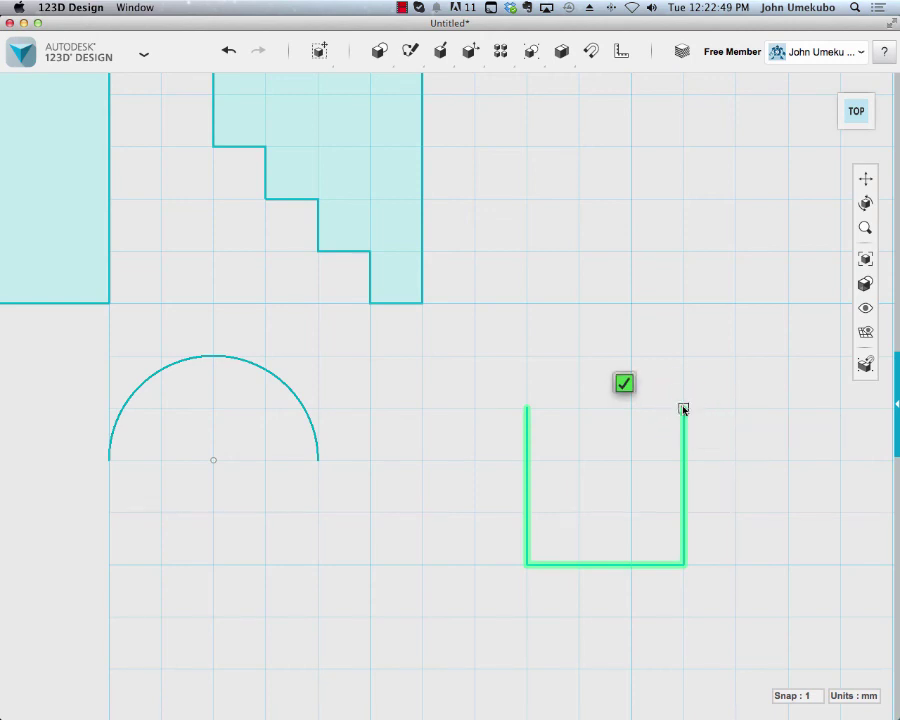
left_click(526, 408)
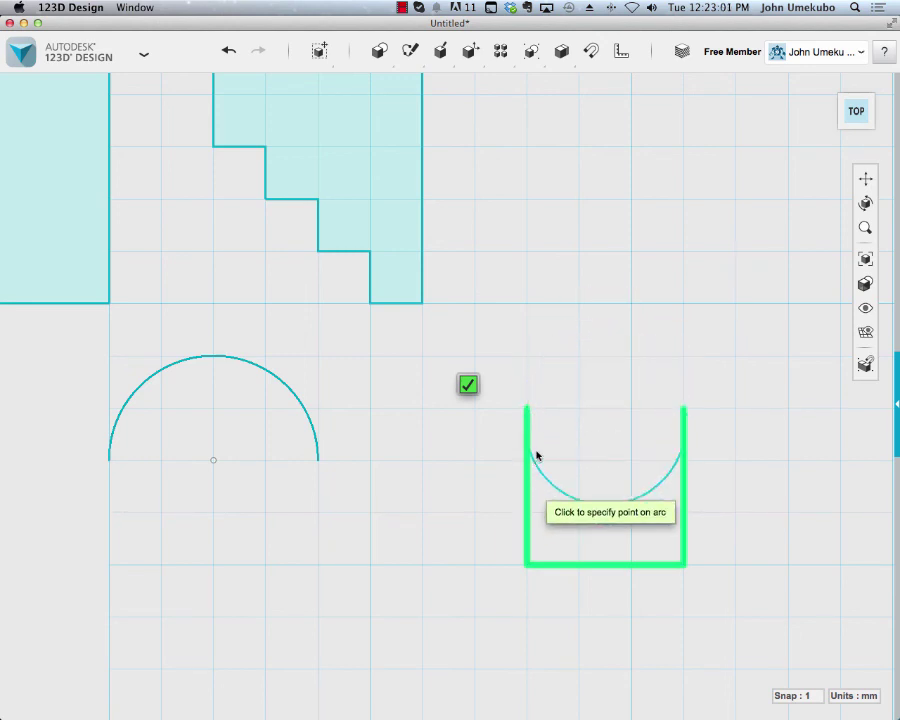
left_click(556, 338)
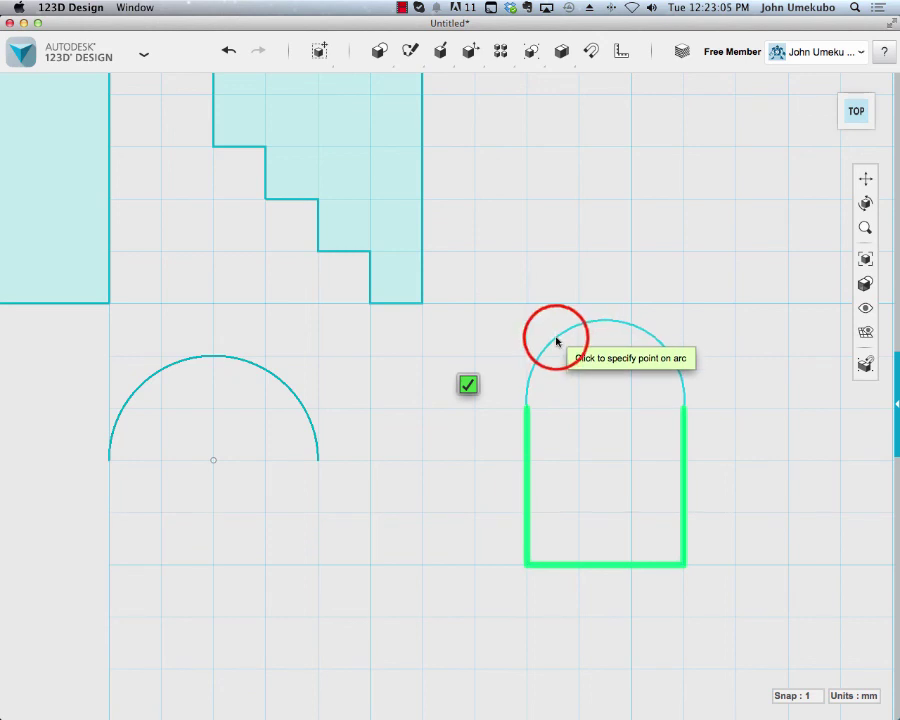